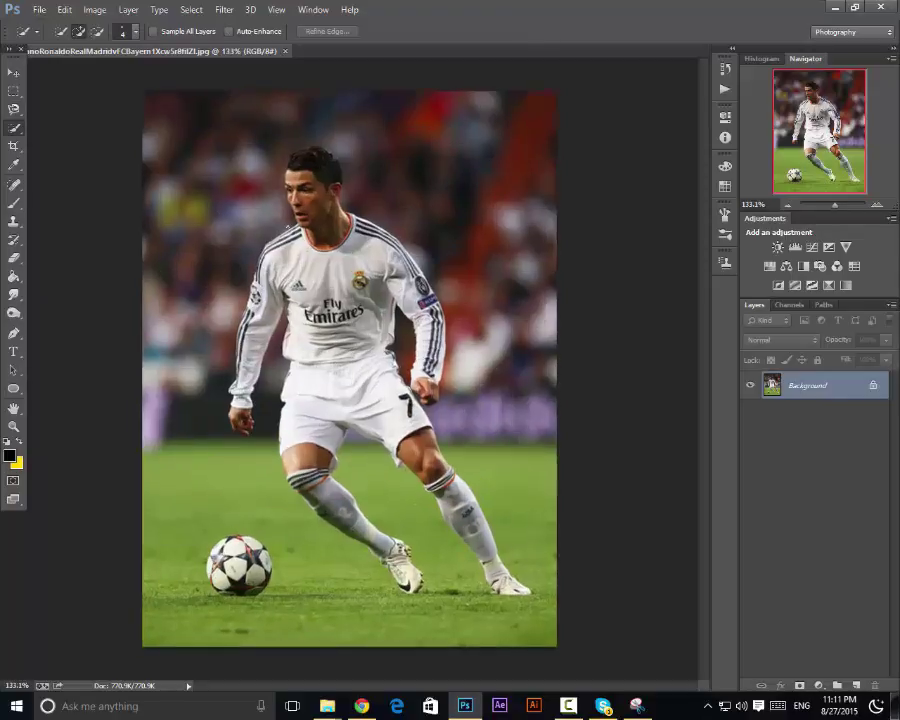
- Quick-select the player from the head and upper body down through the shorts, both legs and boots
{"action": "scroll", "coordinate": [360, 363], "scroll_direction": "up", "scroll_amount": 1}
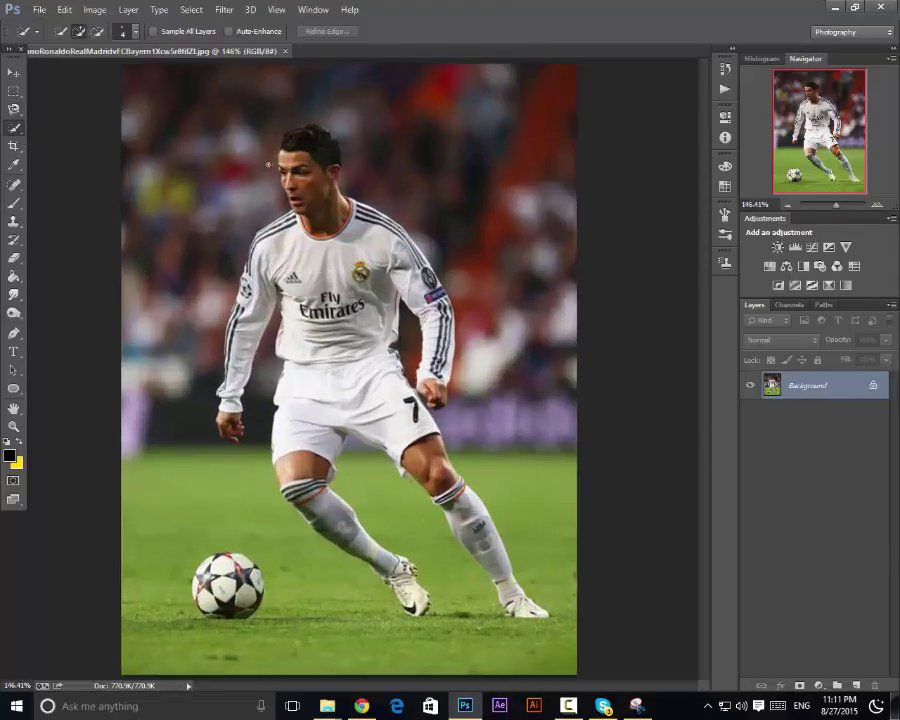
{"action": "scroll", "coordinate": [268, 164], "scroll_direction": "up", "scroll_amount": 1}
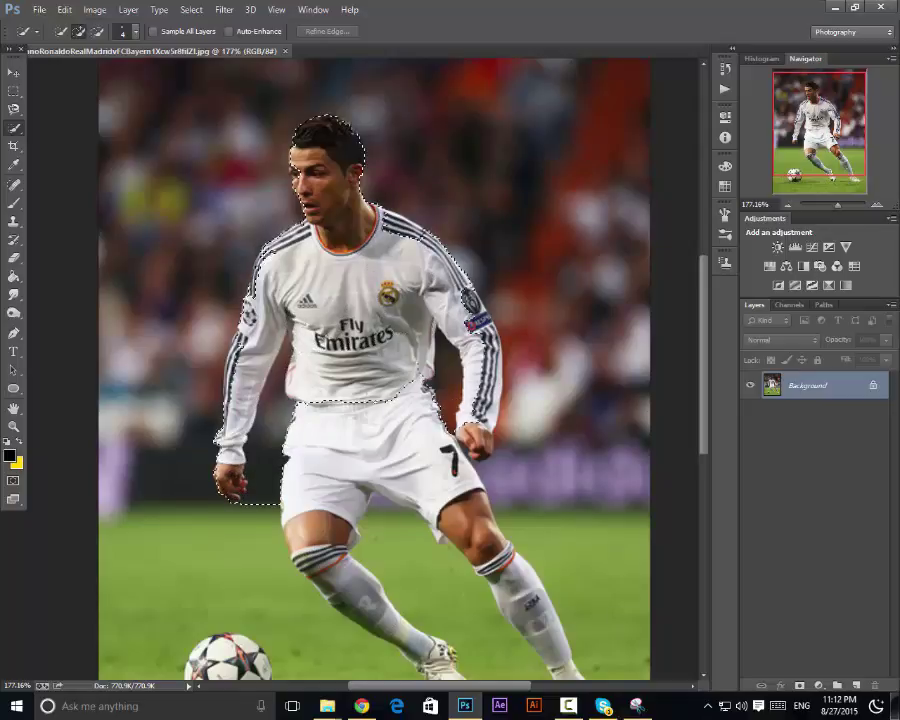
{"action": "left_click_drag", "start_coordinate": [408, 413], "coordinate": [432, 463]}
{"action": "left_click_drag", "start_coordinate": [500, 560], "coordinate": [566, 658]}
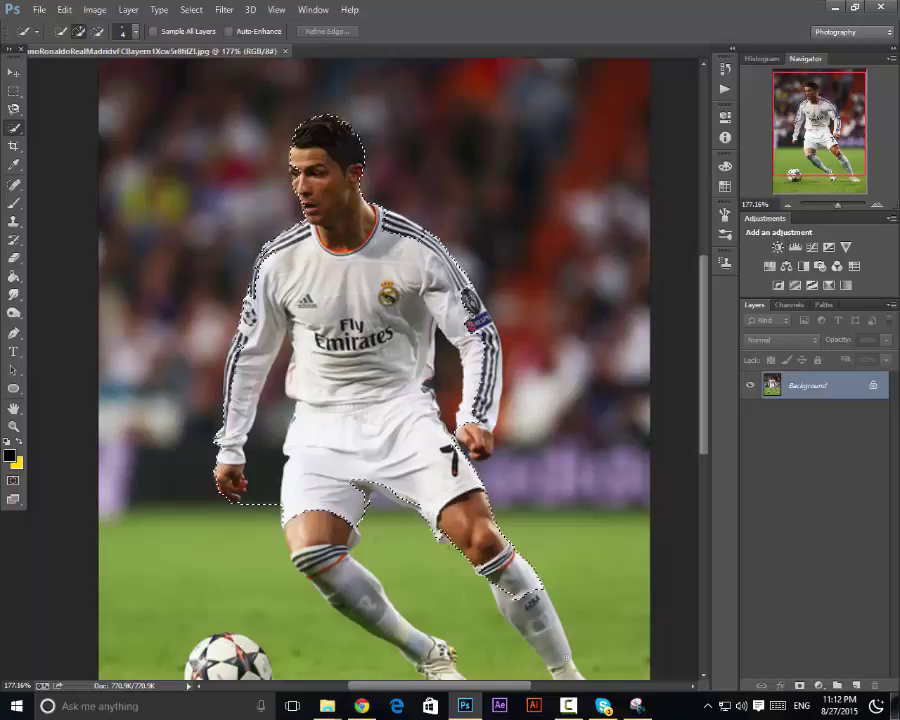
{"action": "scroll", "coordinate": [546, 543], "scroll_direction": "down", "scroll_amount": 3}
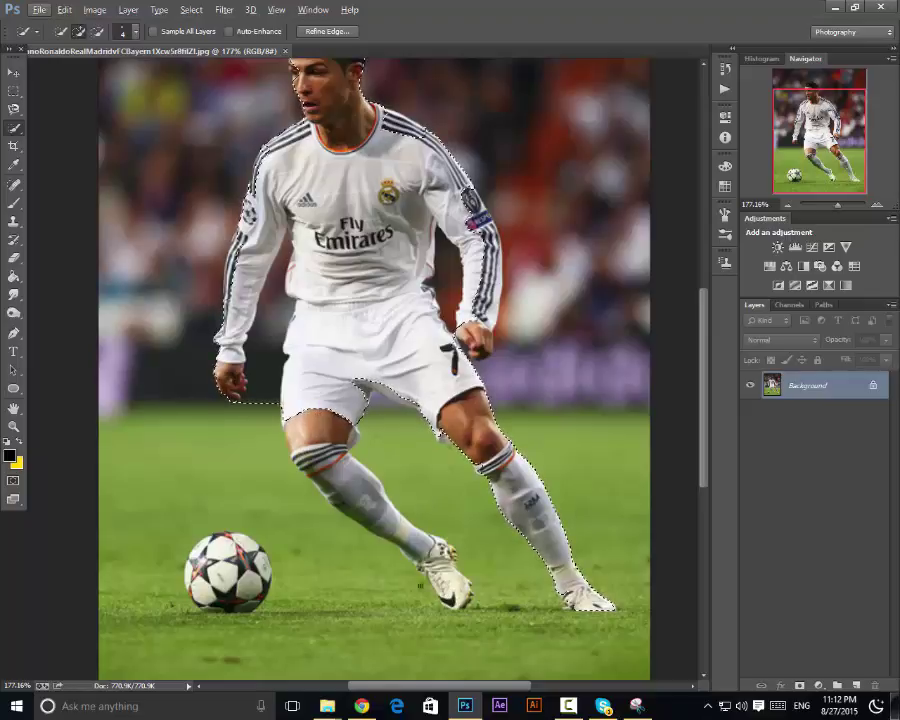
{"action": "left_click_drag", "start_coordinate": [450, 591], "coordinate": [316, 449]}
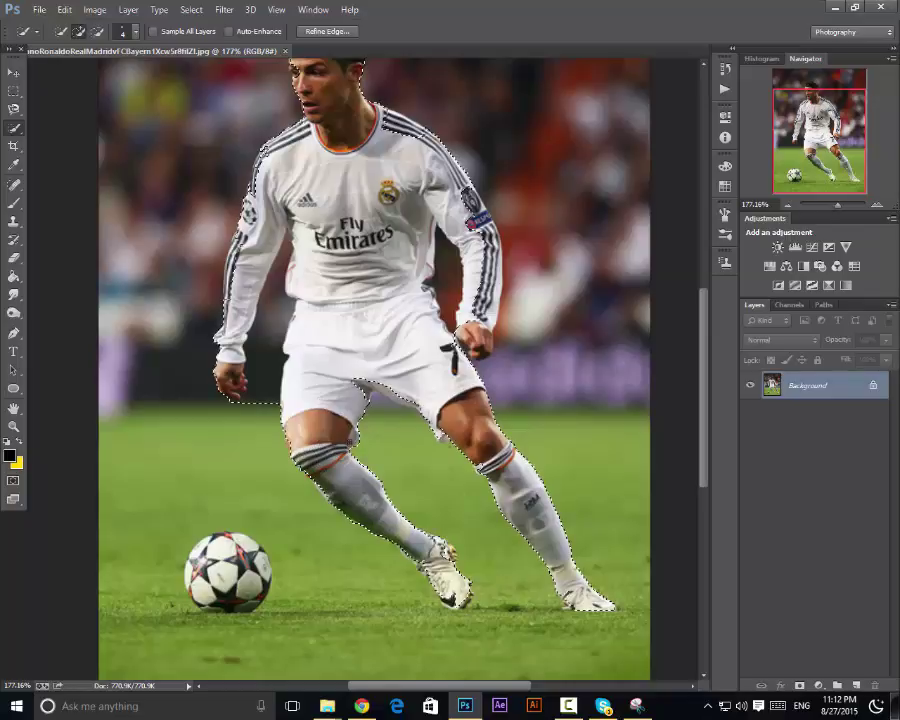
- Add the missed edge of the shorts between the legs and the hem tip above the knee to the selection
{"action": "scroll", "coordinate": [350, 425], "scroll_direction": "up", "scroll_amount": 1}
{"action": "scroll", "coordinate": [352, 425], "scroll_direction": "up", "scroll_amount": 5}
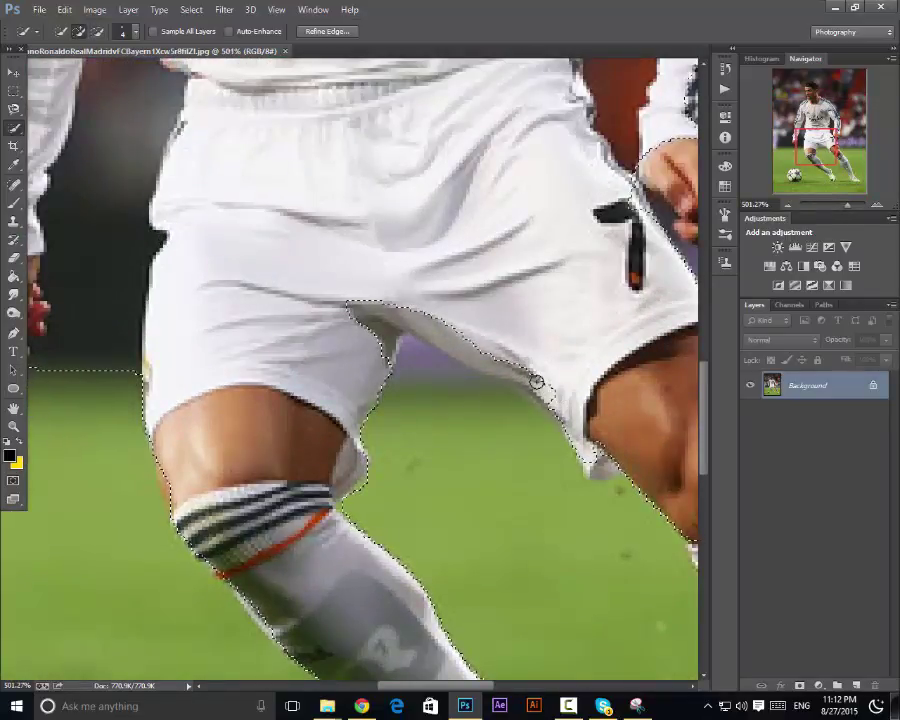
{"action": "left_click_drag", "start_coordinate": [545, 392], "coordinate": [458, 342]}
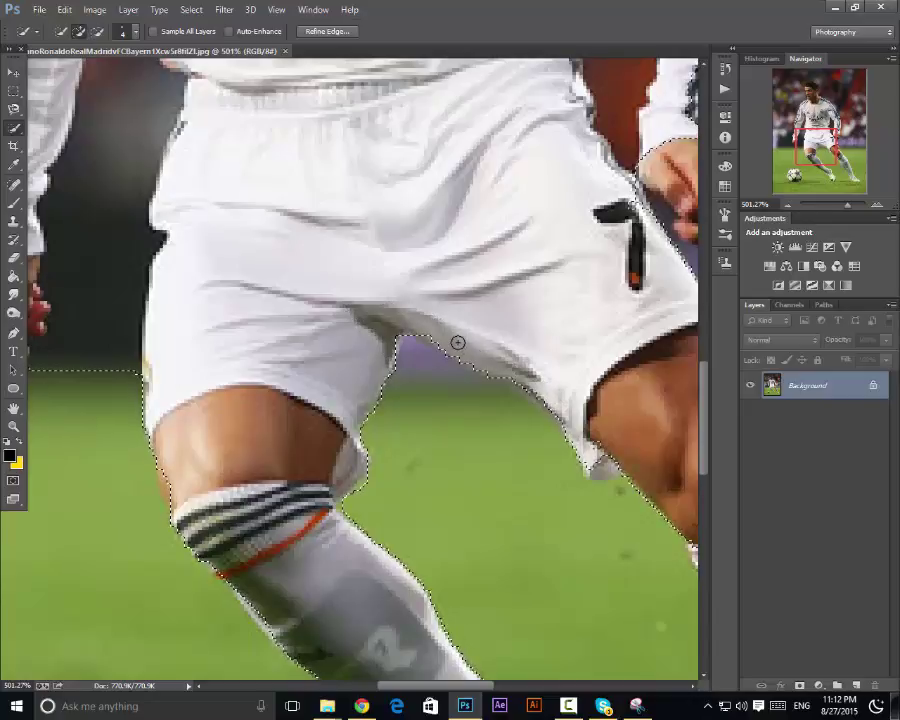
{"action": "mouse_move", "coordinate": [591, 455]}
{"action": "left_mouse_down"}
{"action": "mouse_move", "coordinate": [611, 475]}
{"action": "mouse_move", "coordinate": [599, 475]}
{"action": "left_mouse_up"}
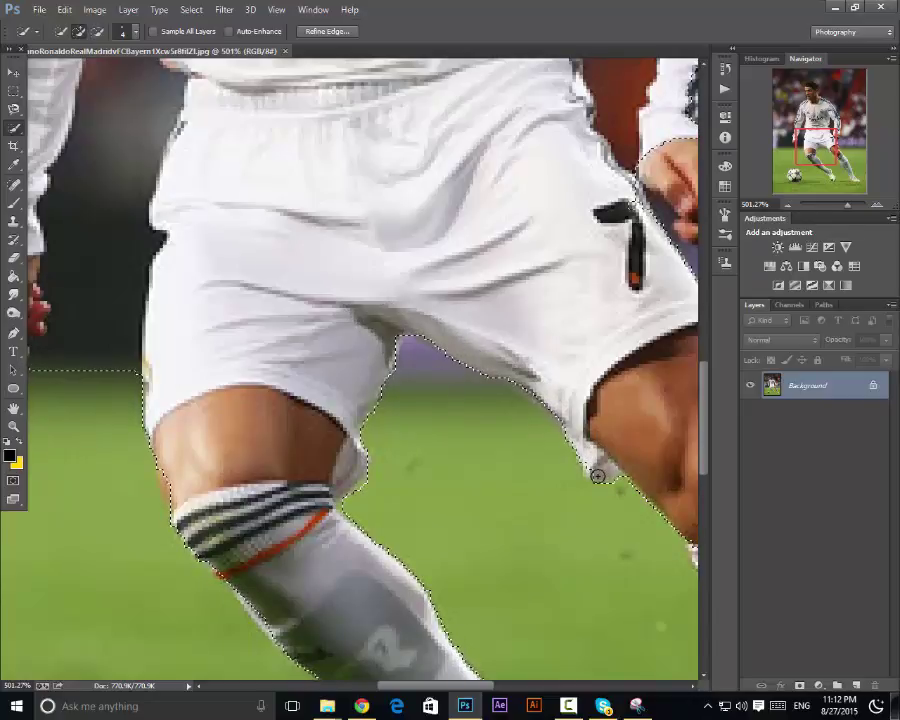
- Subtract the background between the torso and the arm on the ball side from the selection
{"action": "scroll", "coordinate": [542, 442], "scroll_direction": "down", "scroll_amount": 3}
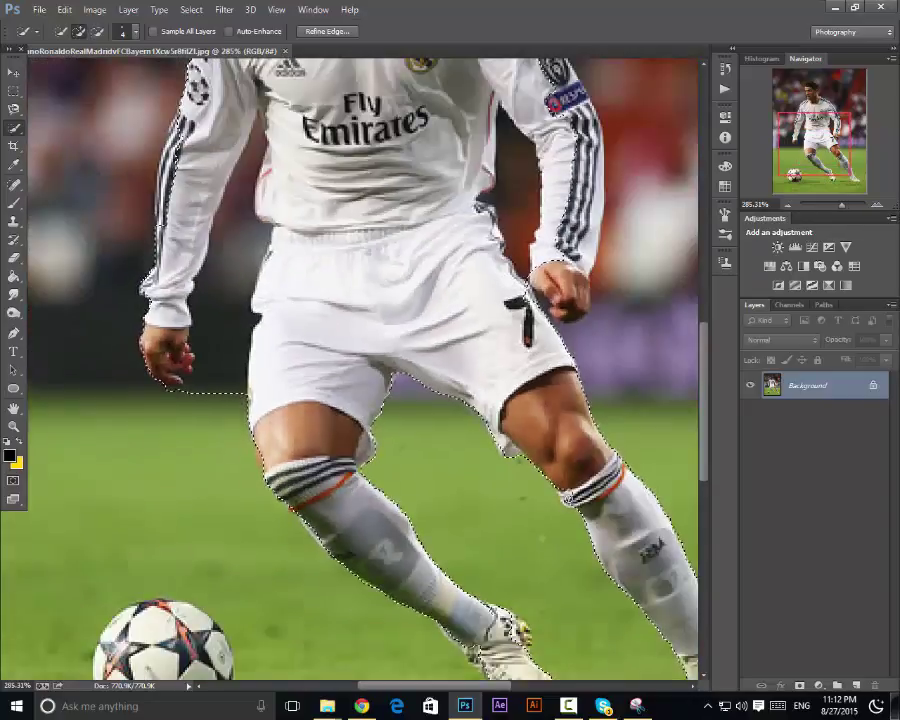
{"action": "scroll", "coordinate": [170, 352], "scroll_direction": "down", "scroll_amount": 3}
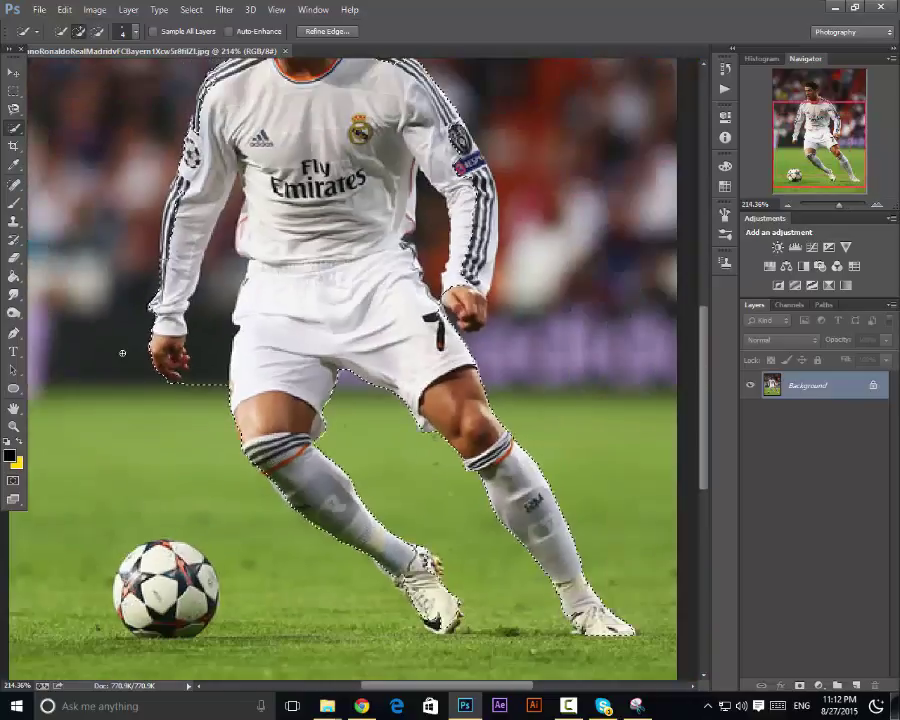
{"action": "scroll", "coordinate": [124, 352], "scroll_direction": "up", "scroll_amount": 2}
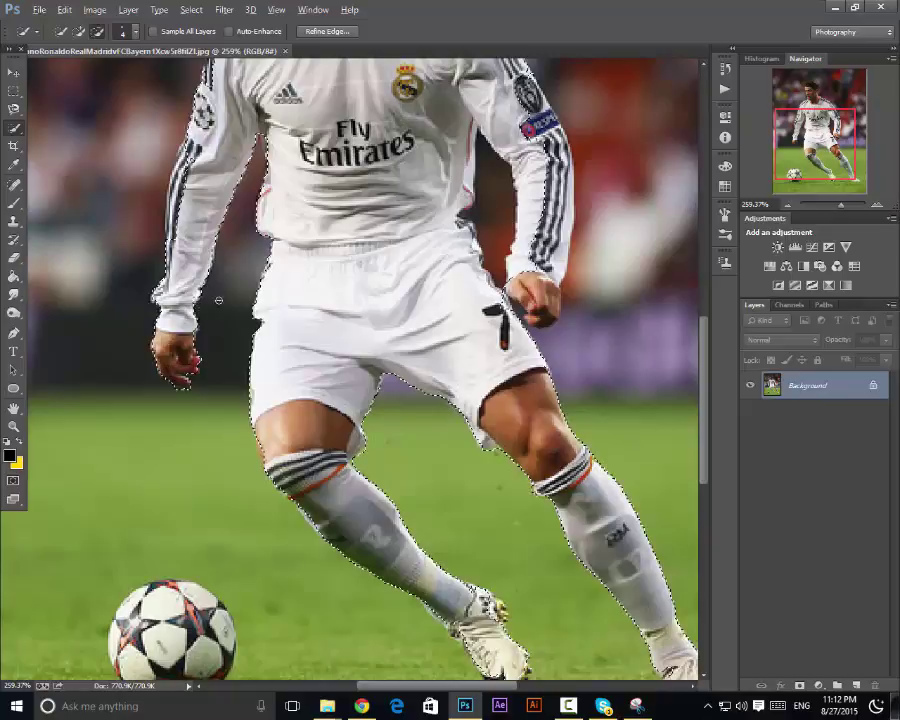
{"action": "scroll", "coordinate": [226, 296], "scroll_direction": "up", "scroll_amount": 1}
{"action": "scroll", "coordinate": [246, 256], "scroll_direction": "down", "scroll_amount": 2}
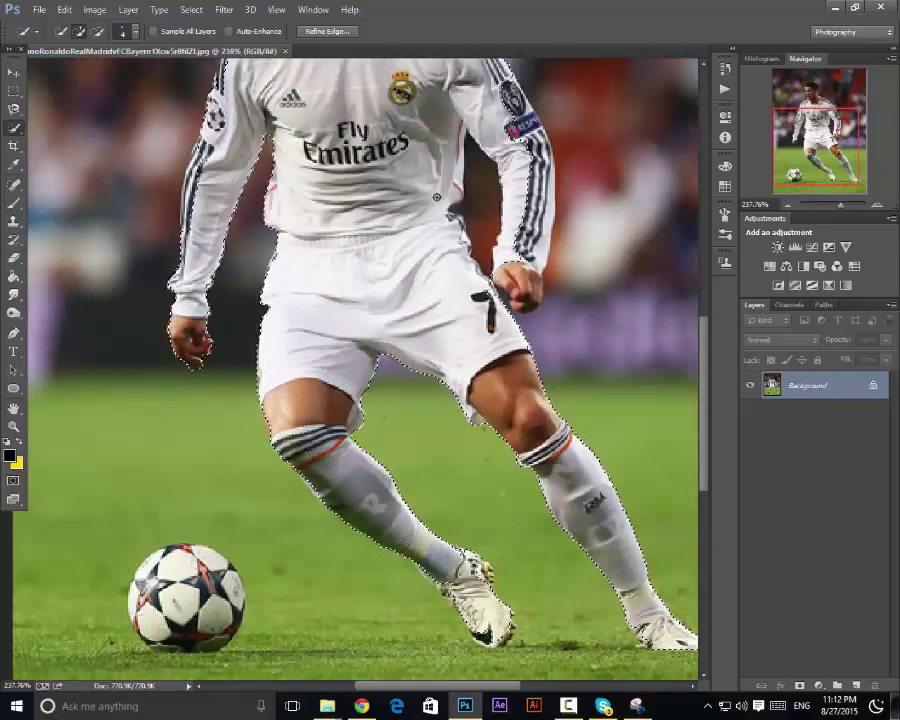
- Subtract the dark gap between the torso and the other arm, restoring the inner sleeve edge to the selection
{"action": "key", "text": "alt"}
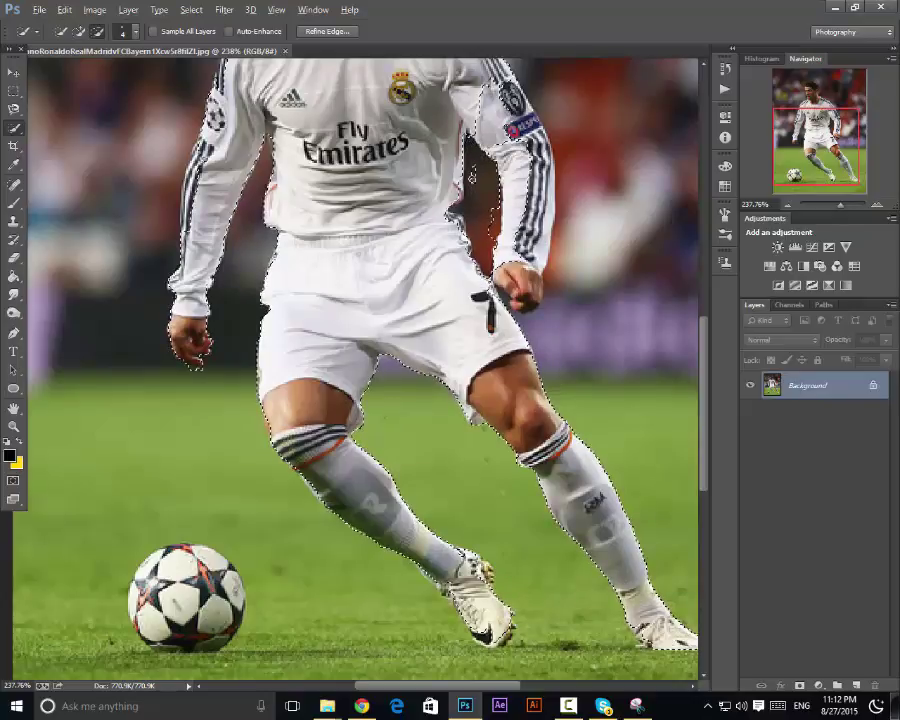
{"action": "left_click_drag", "start_coordinate": [485, 250], "coordinate": [519, 164]}
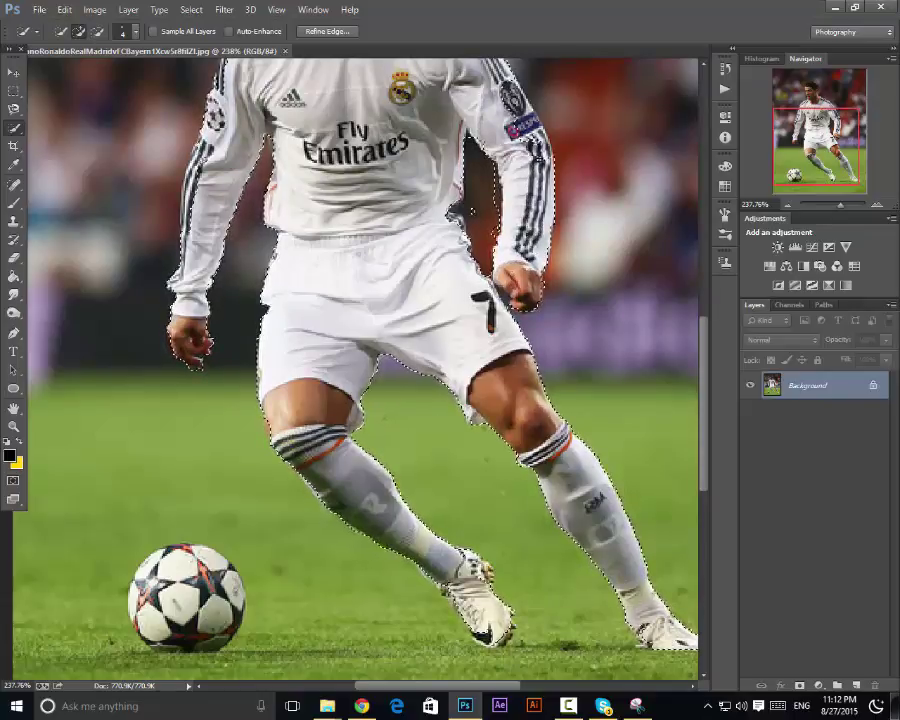
{"action": "scroll", "coordinate": [366, 323], "scroll_direction": "down", "scroll_amount": 5}
{"action": "scroll", "coordinate": [366, 323], "scroll_direction": "up", "scroll_amount": 5}
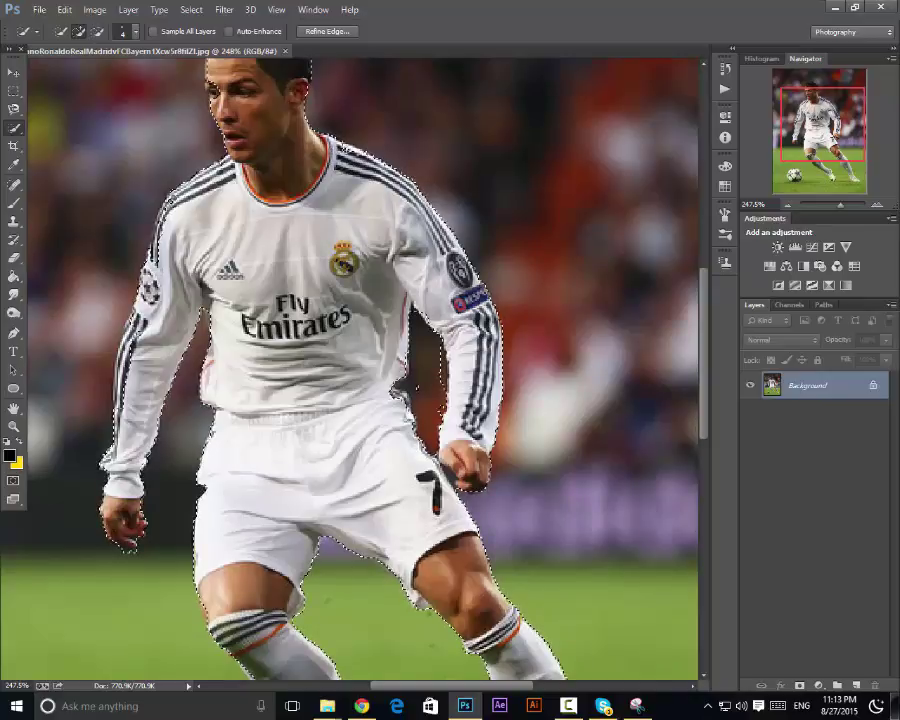
{"action": "scroll", "coordinate": [376, 294], "scroll_direction": "down", "scroll_amount": 3}
{"action": "scroll", "coordinate": [376, 294], "scroll_direction": "up", "scroll_amount": 6}
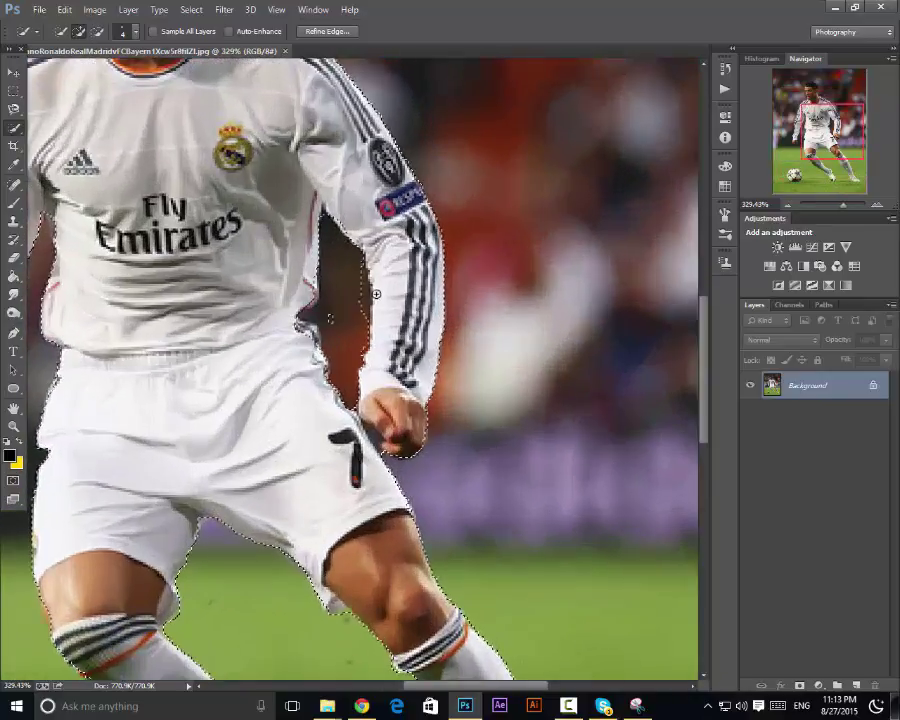
{"action": "mouse_move", "coordinate": [362, 287]}
{"action": "left_mouse_down"}
{"action": "mouse_move", "coordinate": [358, 300]}
{"action": "mouse_move", "coordinate": [358, 264]}
{"action": "left_mouse_up"}
{"action": "key", "text": "alt"}
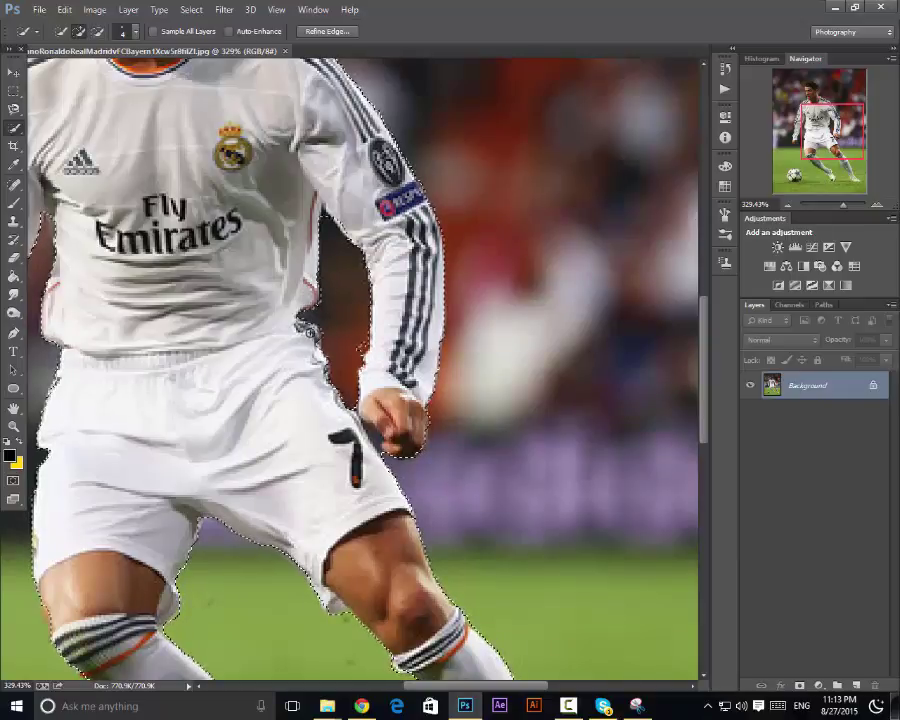
- Add the missed fingertips beside the number 7 to the selection and subtract the stray background patches near the waist
{"action": "scroll", "coordinate": [383, 456], "scroll_direction": "up", "scroll_amount": 3}
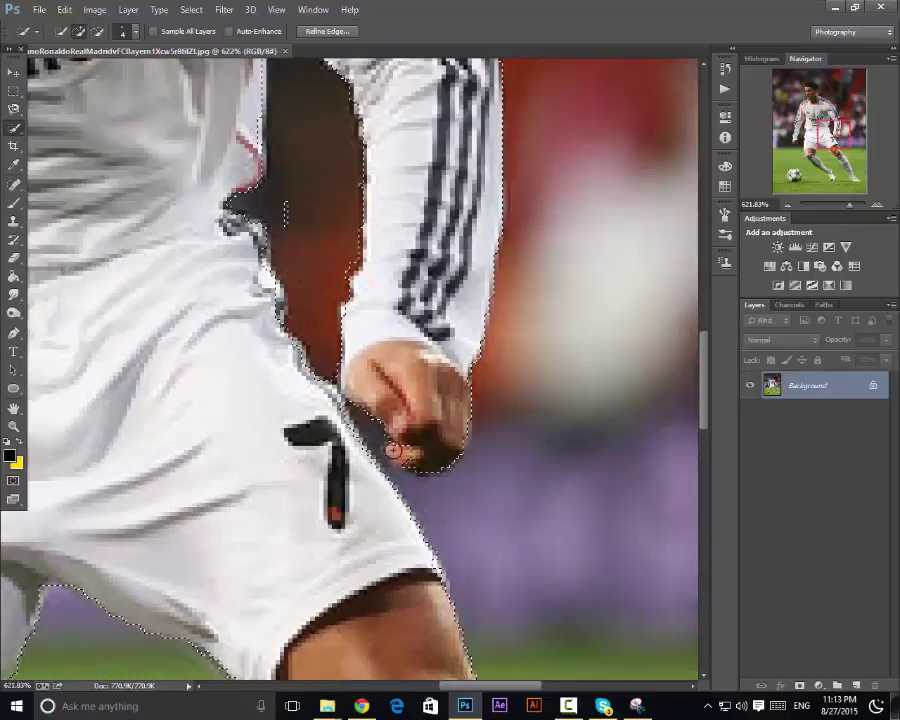
{"action": "left_click", "coordinate": [398, 451]}
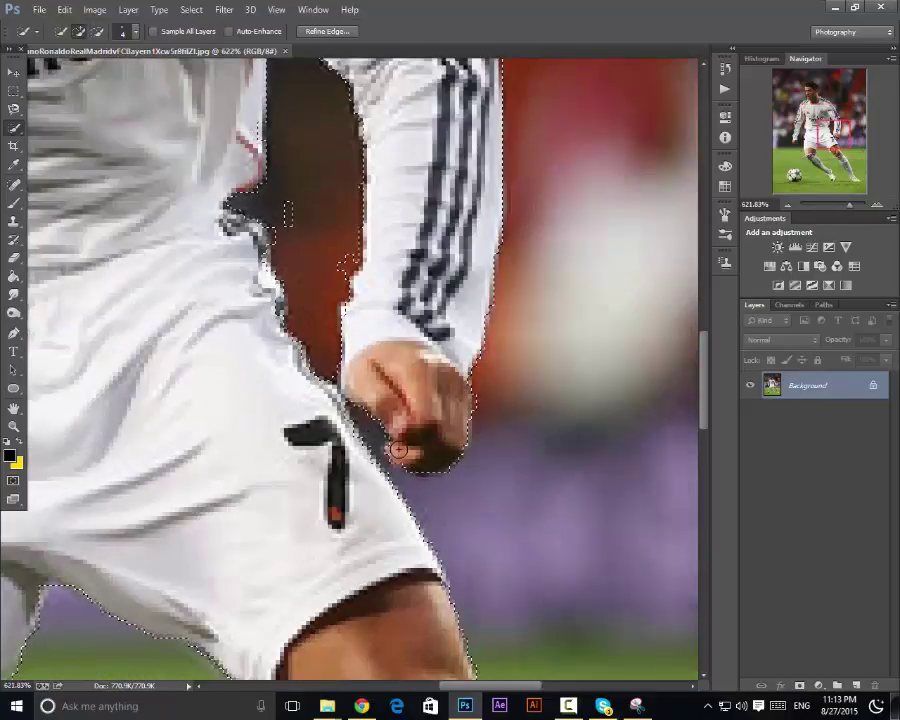
{"action": "left_click", "coordinate": [281, 224], "text": "alt"}
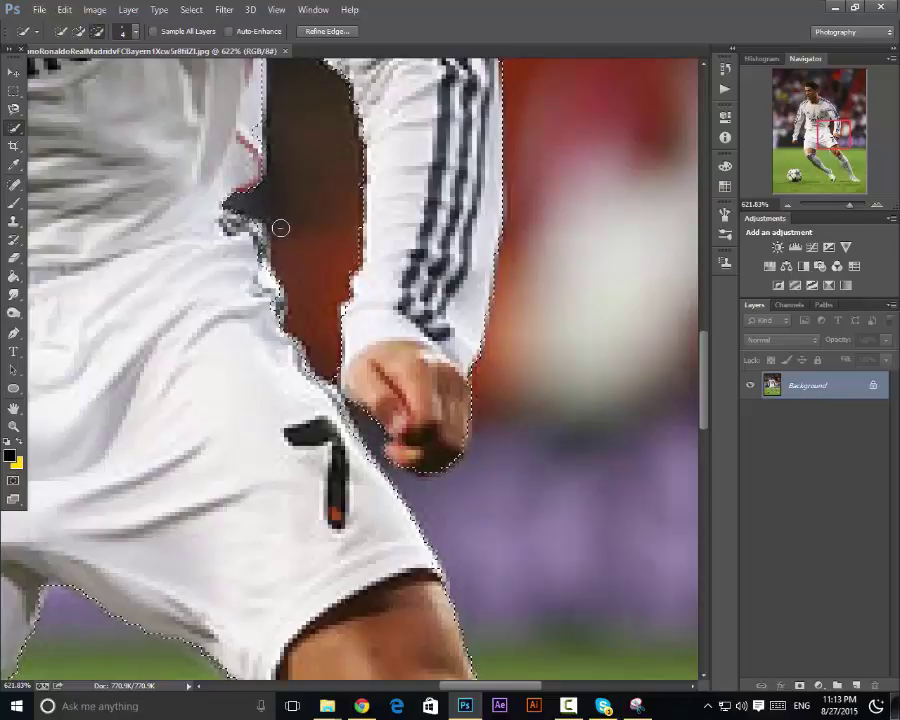
- Touch up the selection around the trailing boot's studs and add the football to the selection
{"action": "key", "text": "ctrl+0"}
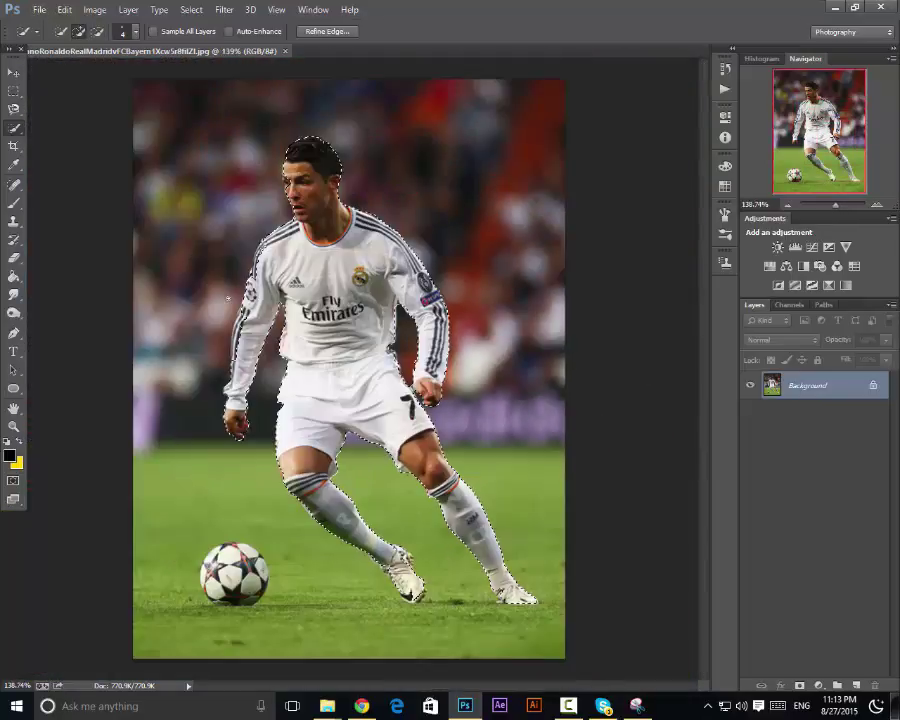
{"action": "scroll", "coordinate": [500, 590], "scroll_direction": "up", "scroll_amount": 5, "text": "alt"}
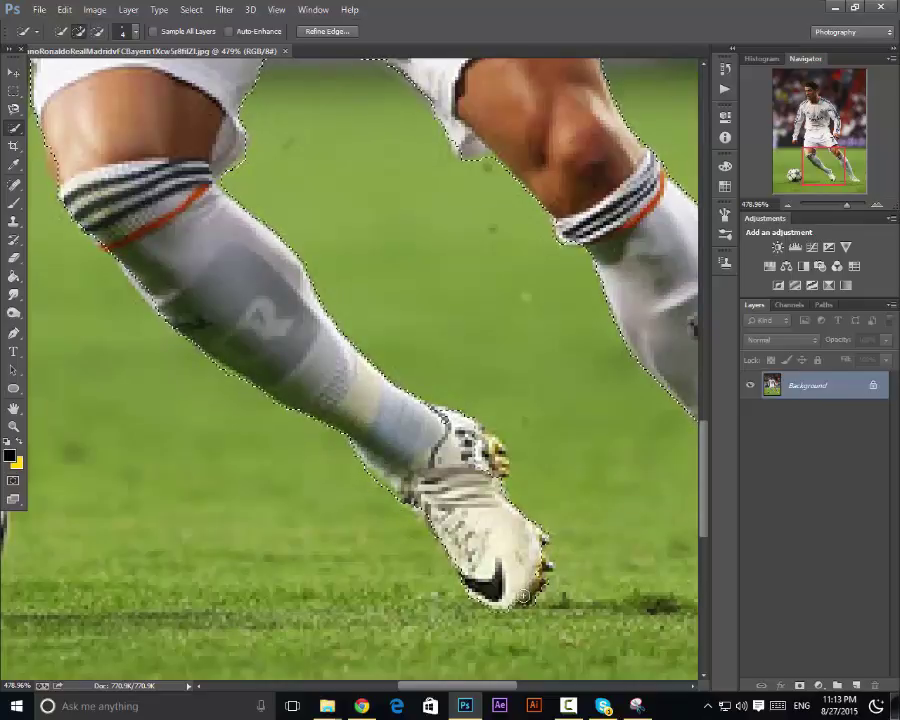
{"action": "scroll", "coordinate": [523, 596], "scroll_direction": "down", "scroll_amount": 2}
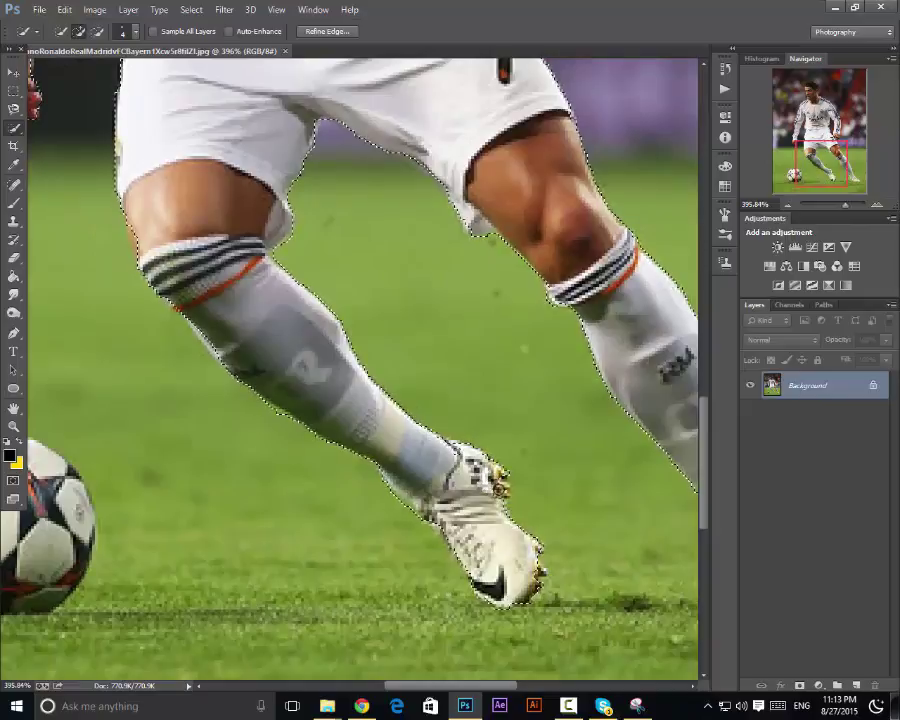
{"action": "scroll", "coordinate": [523, 596], "scroll_direction": "down", "scroll_amount": 3}
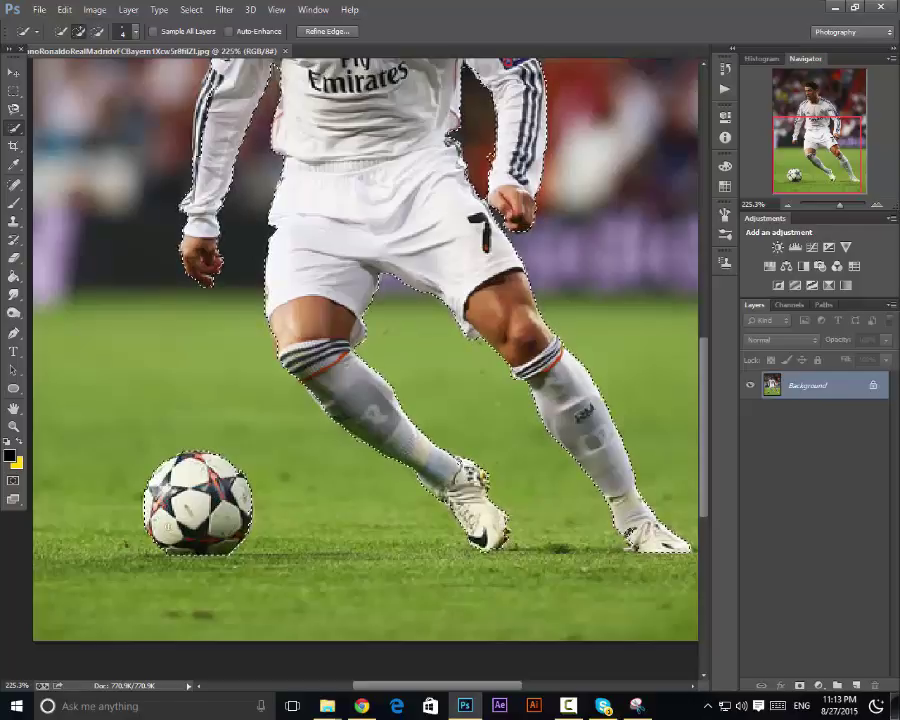
{"action": "scroll", "coordinate": [187, 488], "scroll_direction": "up", "scroll_amount": 1}
{"action": "scroll", "coordinate": [187, 488], "scroll_direction": "down", "scroll_amount": 10}
{"action": "scroll", "coordinate": [187, 488], "scroll_direction": "up", "scroll_amount": 3}
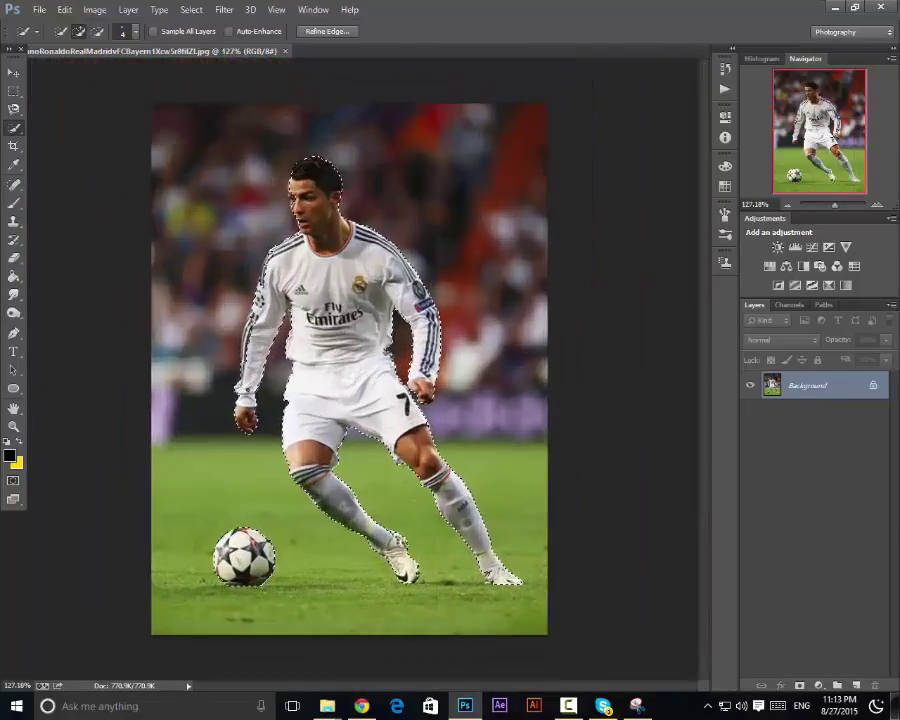
- Clean up the selection edge along the player's head and striped shoulder
{"action": "scroll", "coordinate": [300, 200], "scroll_direction": "up", "scroll_amount": 5}
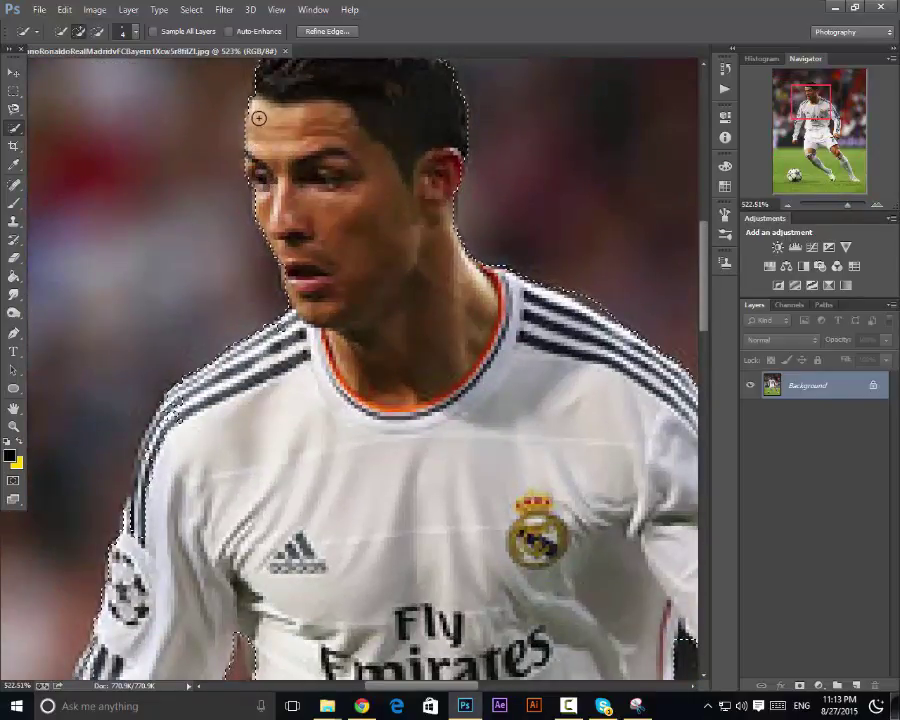
{"action": "scroll", "coordinate": [261, 130], "scroll_direction": "down", "scroll_amount": 4}
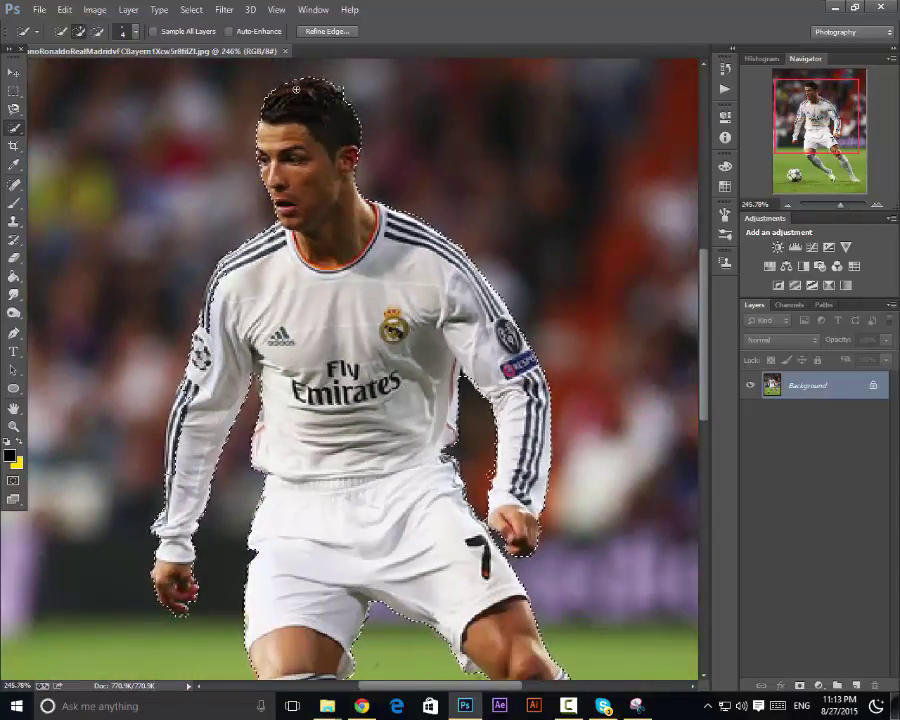
{"action": "scroll", "coordinate": [265, 105], "scroll_direction": "down", "scroll_amount": 3}
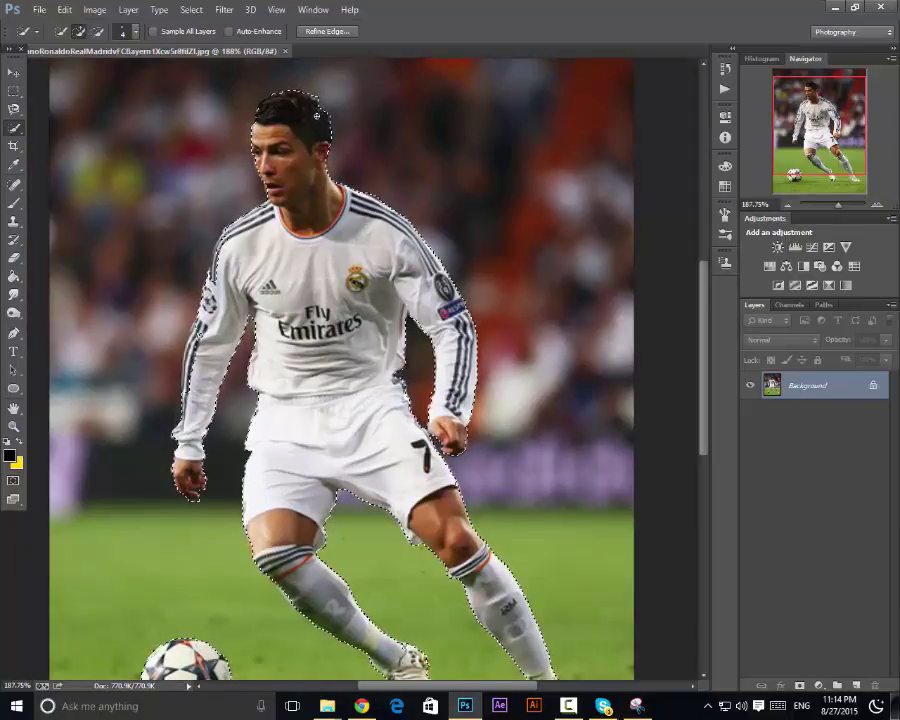
{"action": "scroll", "coordinate": [325, 122], "scroll_direction": "down", "scroll_amount": 3}
{"action": "scroll", "coordinate": [347, 365], "scroll_direction": "up", "scroll_amount": 2}
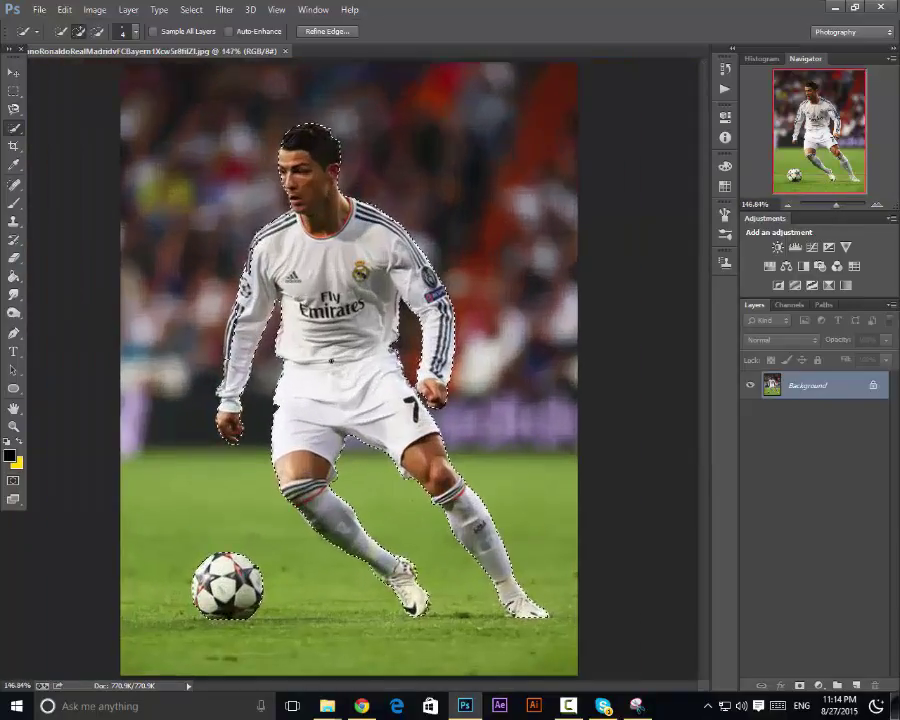
- Try copying the selected player and ball to a new layer, and undo the copy
{"action": "key", "text": "ctrl+j"}
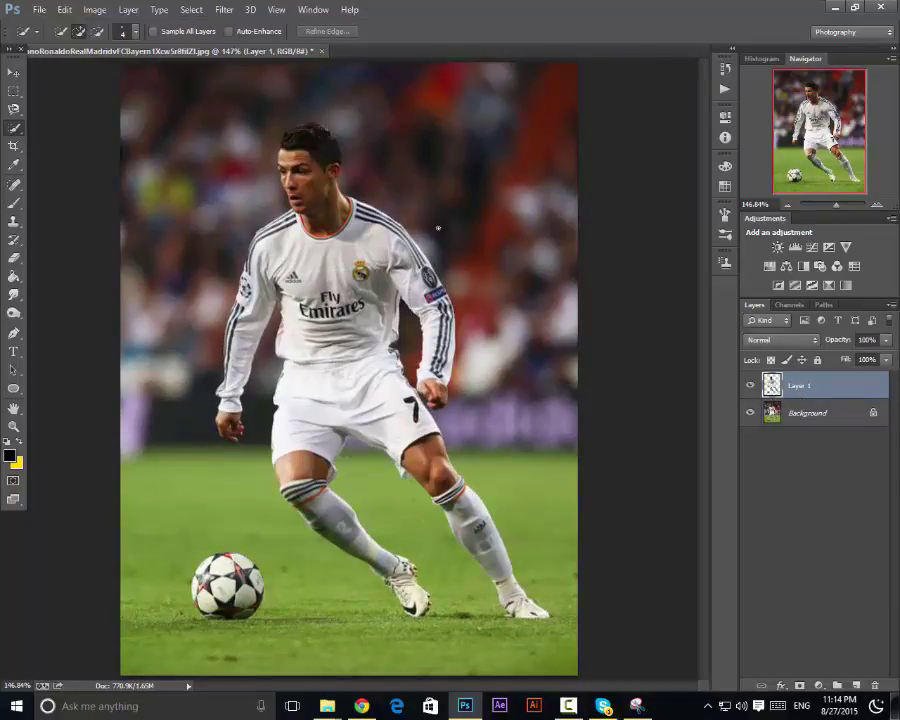
{"action": "key", "text": "ctrl+z"}
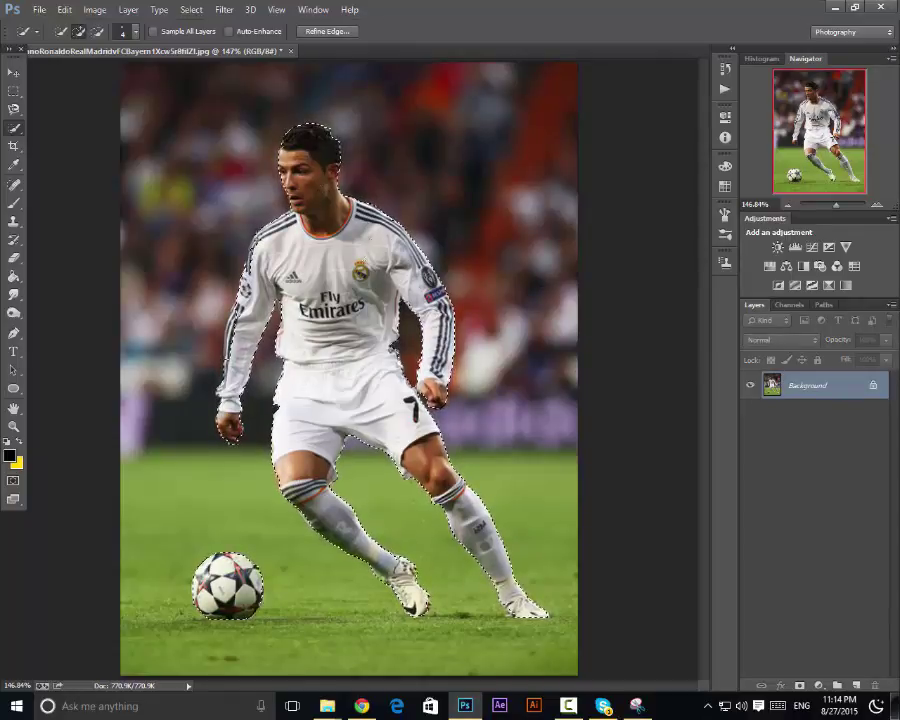
- Refine the selection edge with radius and feather 0.2 px, smooth 1 and shift edge +7%, output it to a new layer, and check the cutout
{"action": "left_click", "coordinate": [327, 31]}
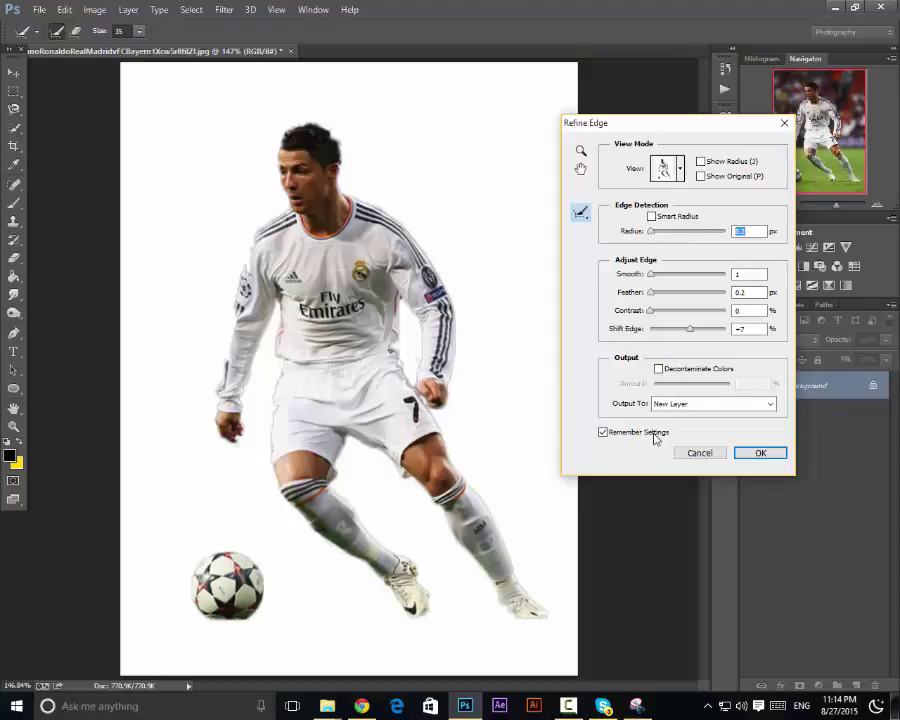
{"action": "left_click", "coordinate": [756, 454]}
{"action": "left_click", "coordinate": [752, 413]}
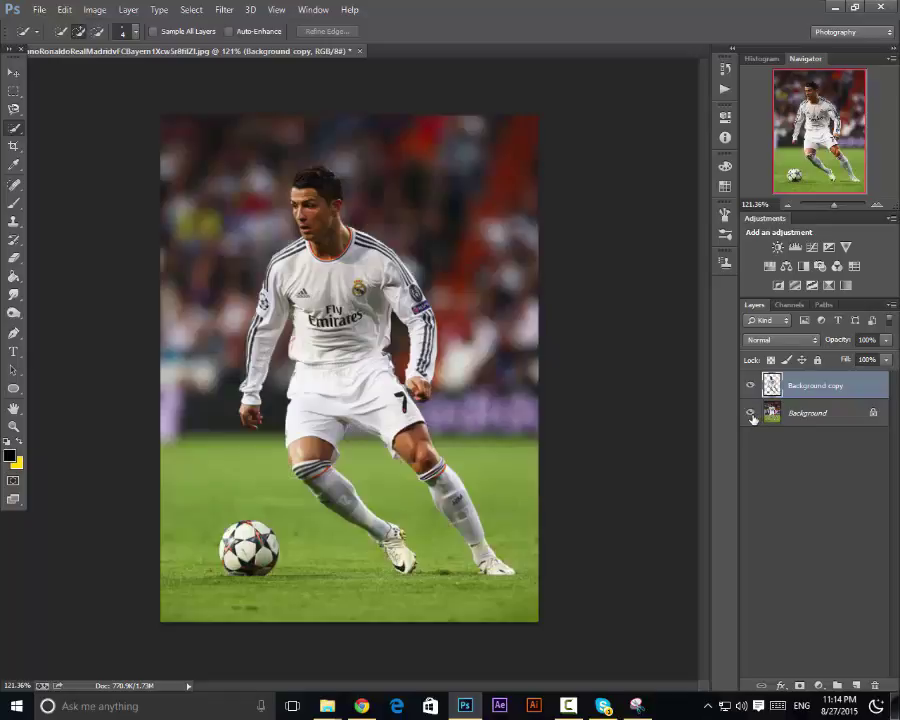
{"action": "left_click", "coordinate": [752, 413]}
{"action": "left_click", "coordinate": [752, 413]}
- Convert the locked Background layer into a regular layer with the default name and settings
{"action": "double_click", "coordinate": [838, 418]}
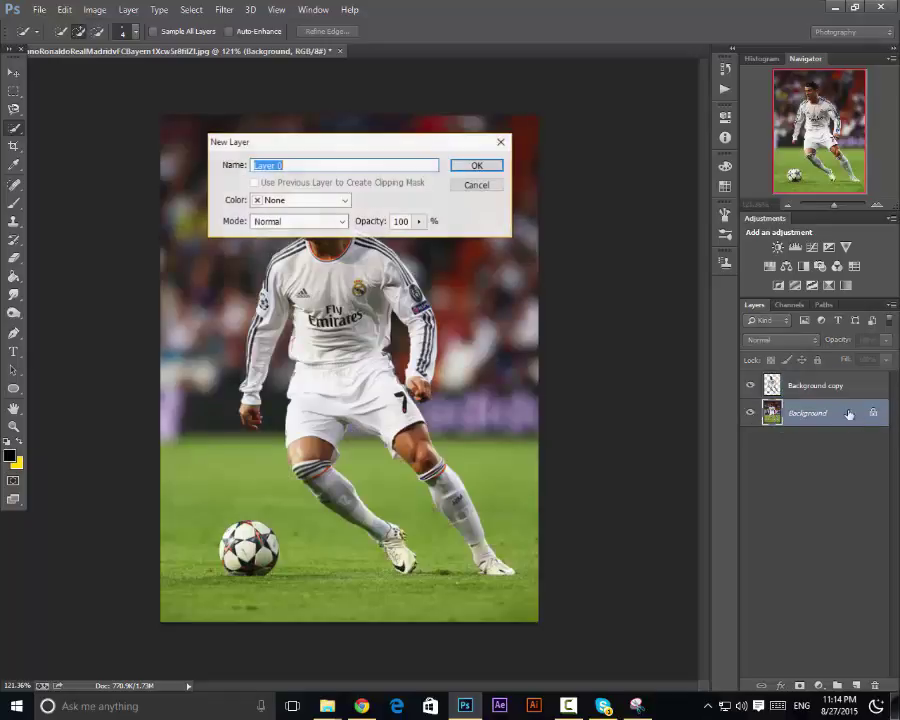
{"action": "key", "text": "Return"}
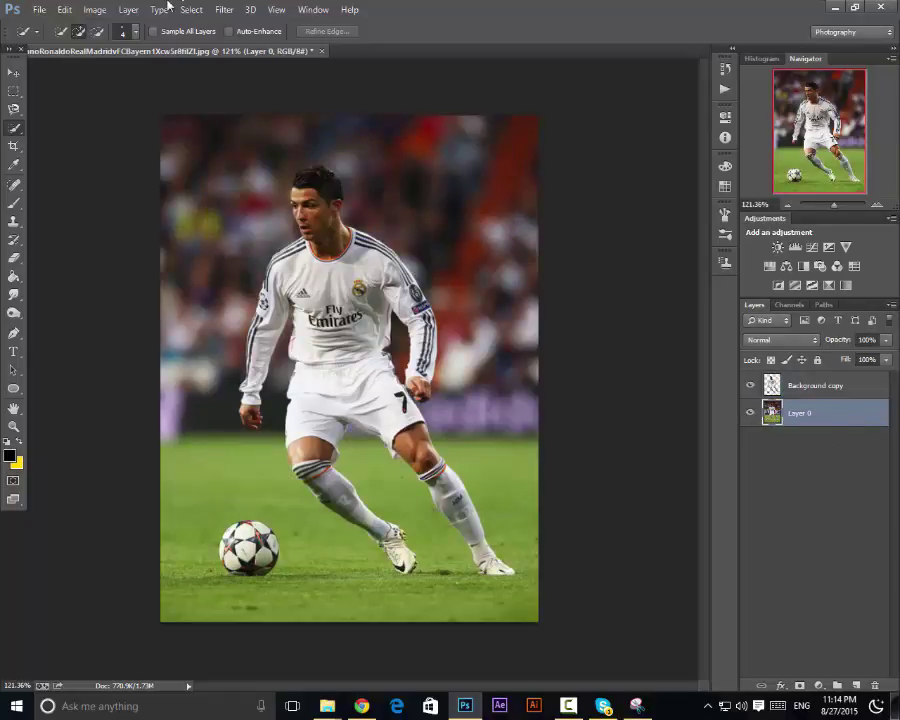
- Apply a Motion Blur filter to the background layer with angle 5° and distance 48 pixels
{"action": "left_click", "coordinate": [224, 10]}
{"action": "left_click", "coordinate": [225, 10]}
{"action": "left_click", "coordinate": [225, 10]}
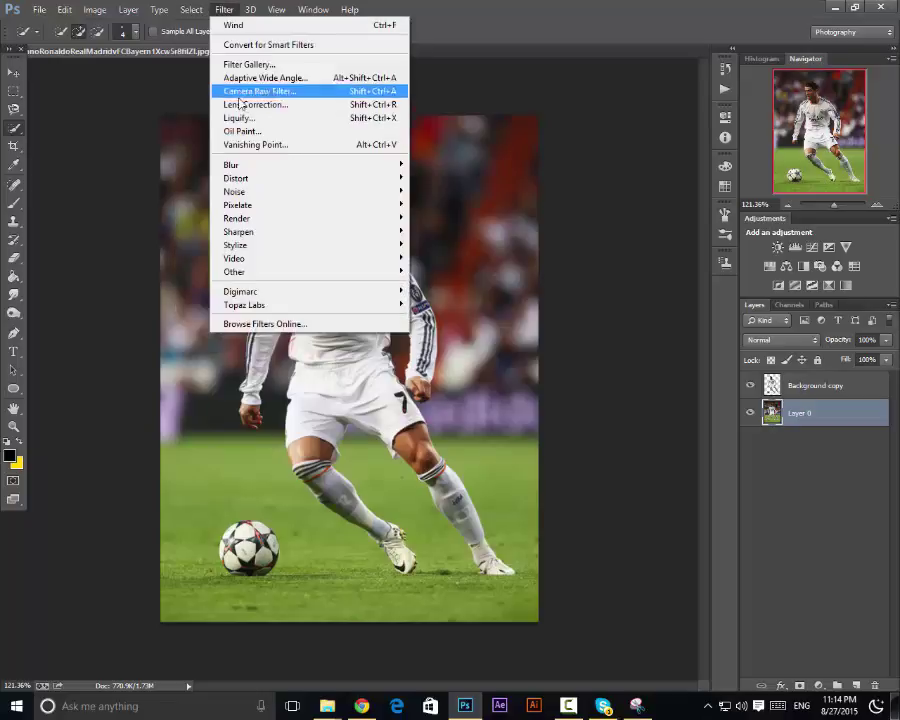
{"action": "mouse_move", "coordinate": [259, 170]}
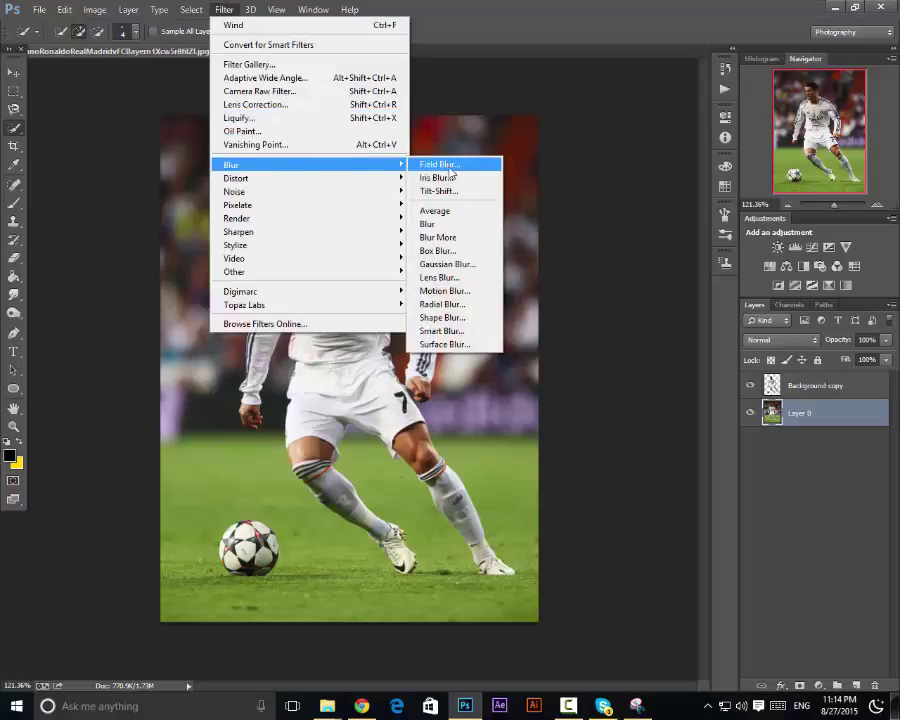
{"action": "left_click", "coordinate": [446, 290]}
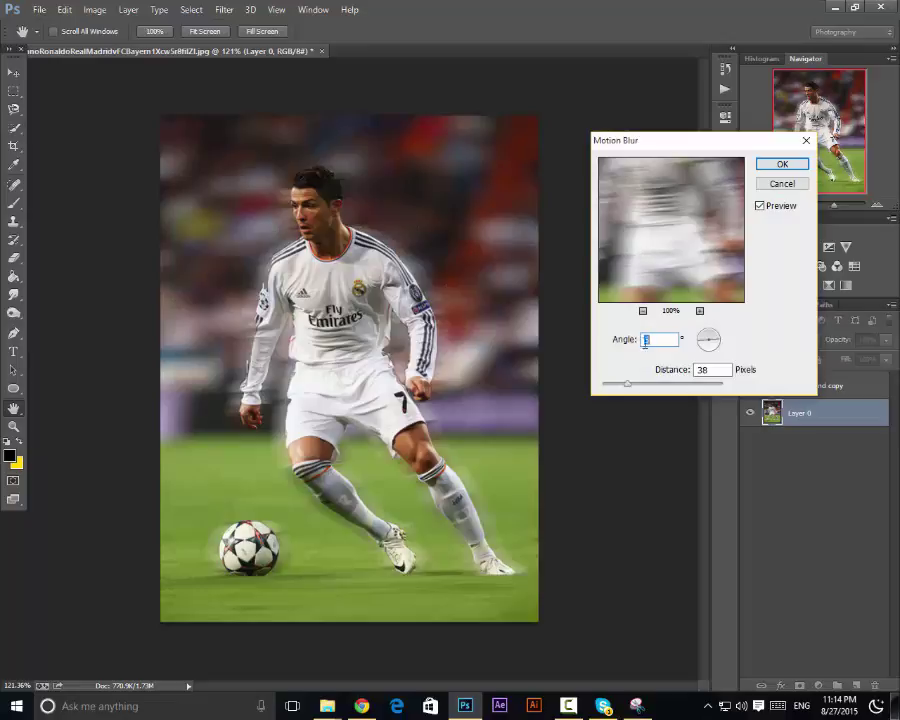
{"action": "left_click", "coordinate": [643, 311]}
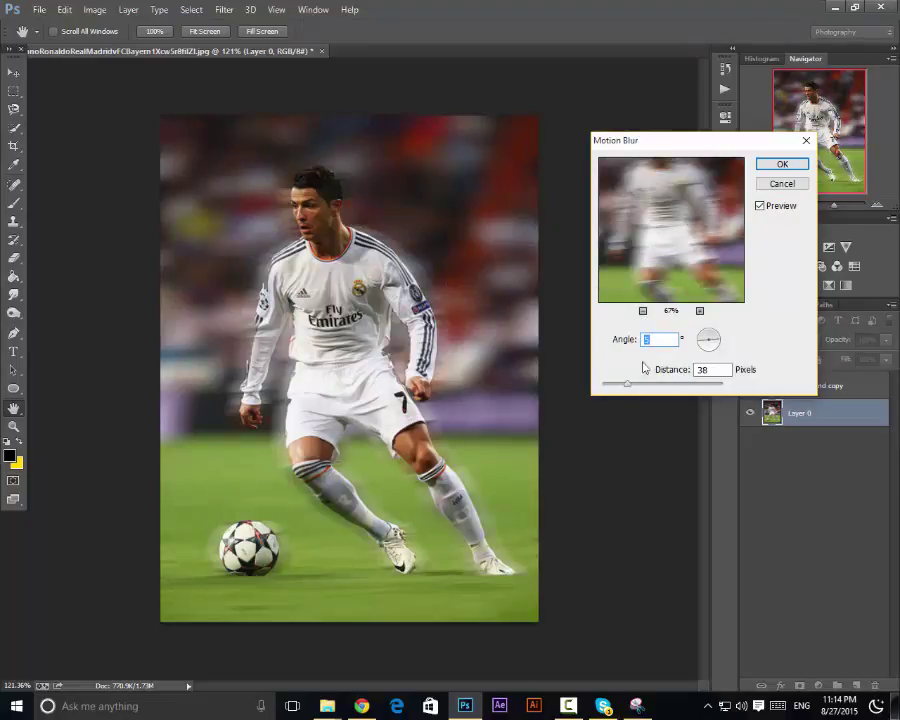
{"action": "mouse_move", "coordinate": [643, 387]}
{"action": "left_mouse_down"}
{"action": "mouse_move", "coordinate": [695, 388]}
{"action": "mouse_move", "coordinate": [622, 386]}
{"action": "mouse_move", "coordinate": [637, 387]}
{"action": "left_mouse_up"}
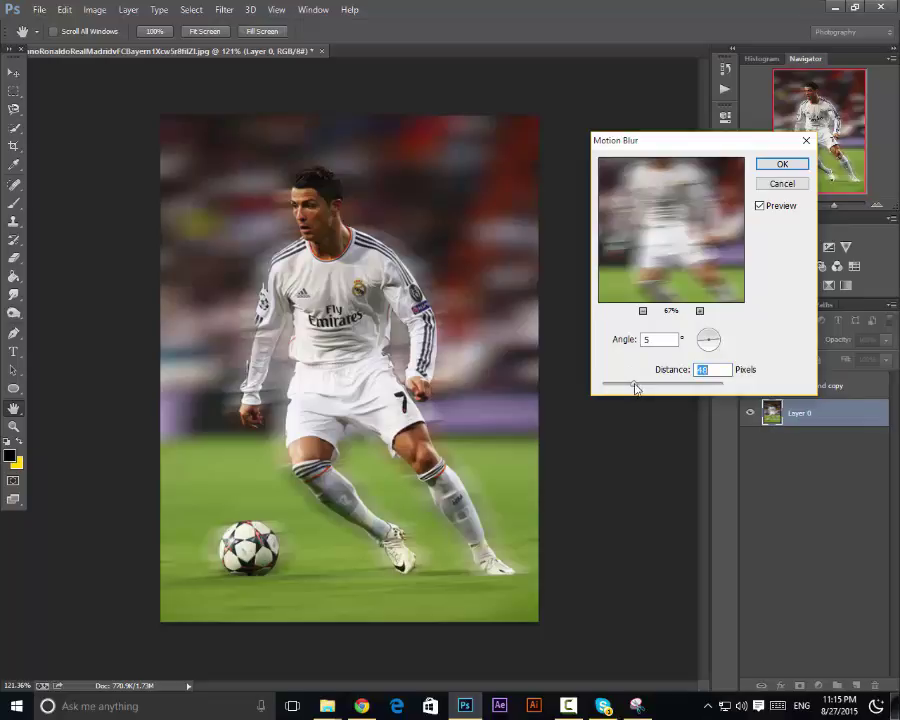
{"action": "left_click", "coordinate": [783, 164]}
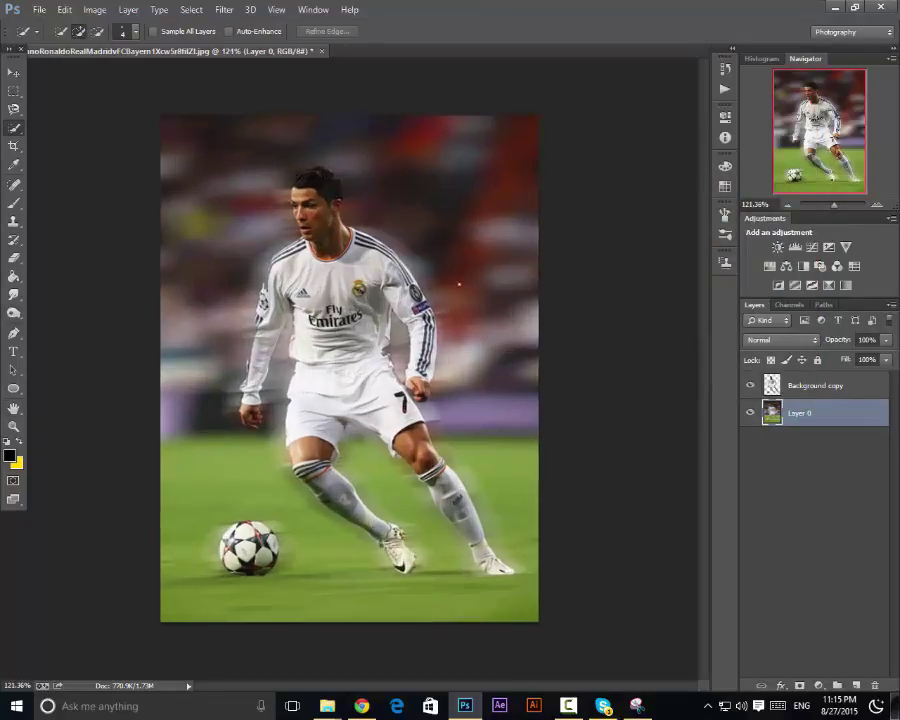
- Duplicate the motion-blurred background layer and offset the copy slightly to the right behind the player
{"action": "scroll", "coordinate": [458, 302], "scroll_direction": "up", "scroll_amount": 2}
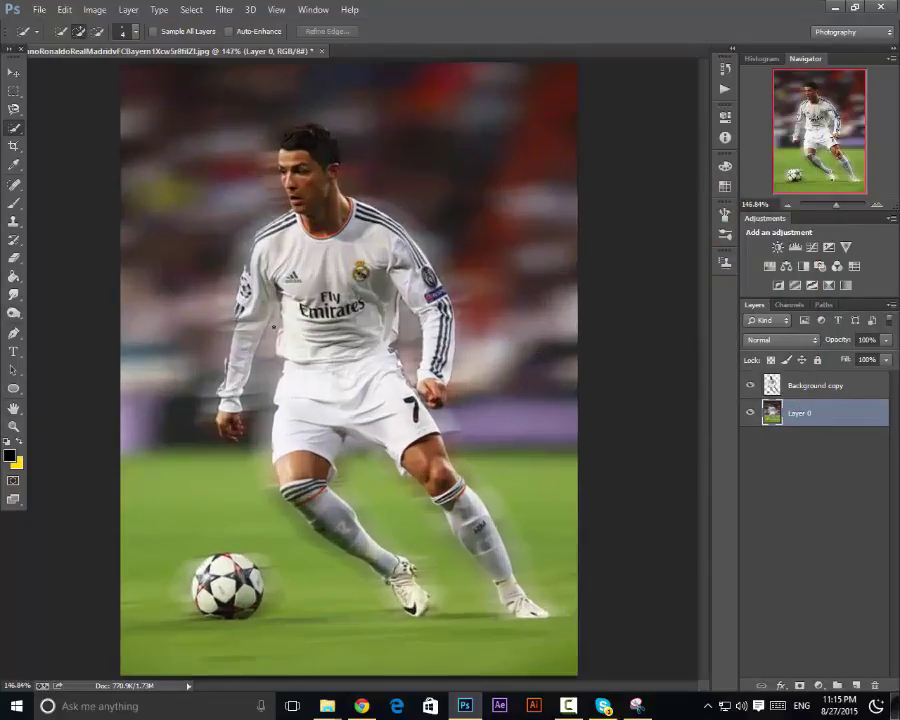
{"action": "scroll", "coordinate": [458, 302], "scroll_direction": "down", "scroll_amount": 1}
{"action": "scroll", "coordinate": [458, 302], "scroll_direction": "up", "scroll_amount": 1}
{"action": "left_click", "coordinate": [13, 72]}
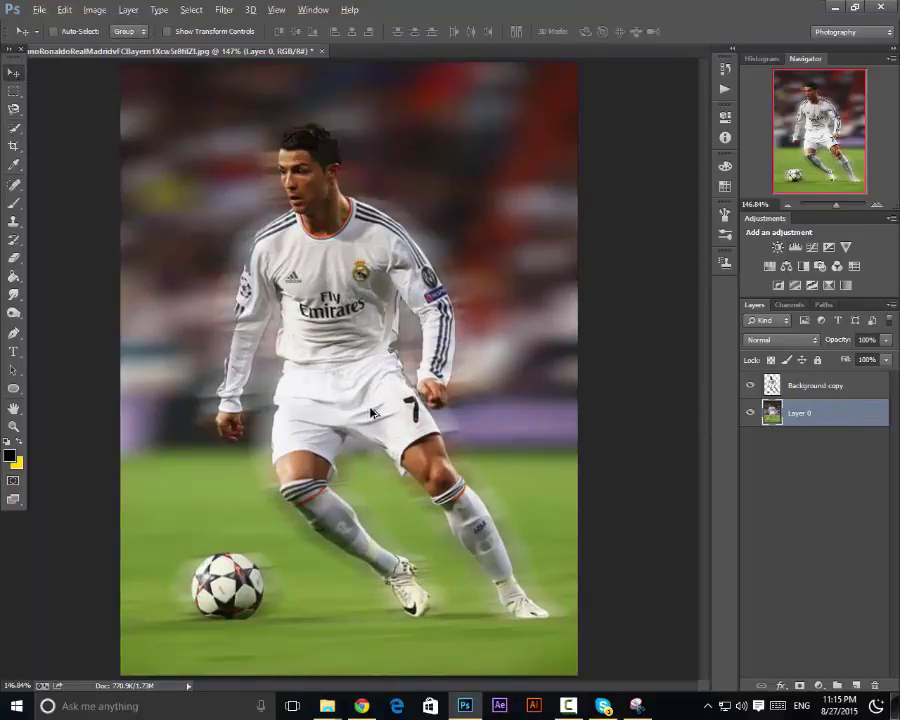
{"action": "mouse_move", "coordinate": [410, 400]}
{"action": "left_mouse_down"}
{"action": "mouse_move", "coordinate": [420, 405]}
{"action": "mouse_move", "coordinate": [400, 401]}
{"action": "left_mouse_up"}
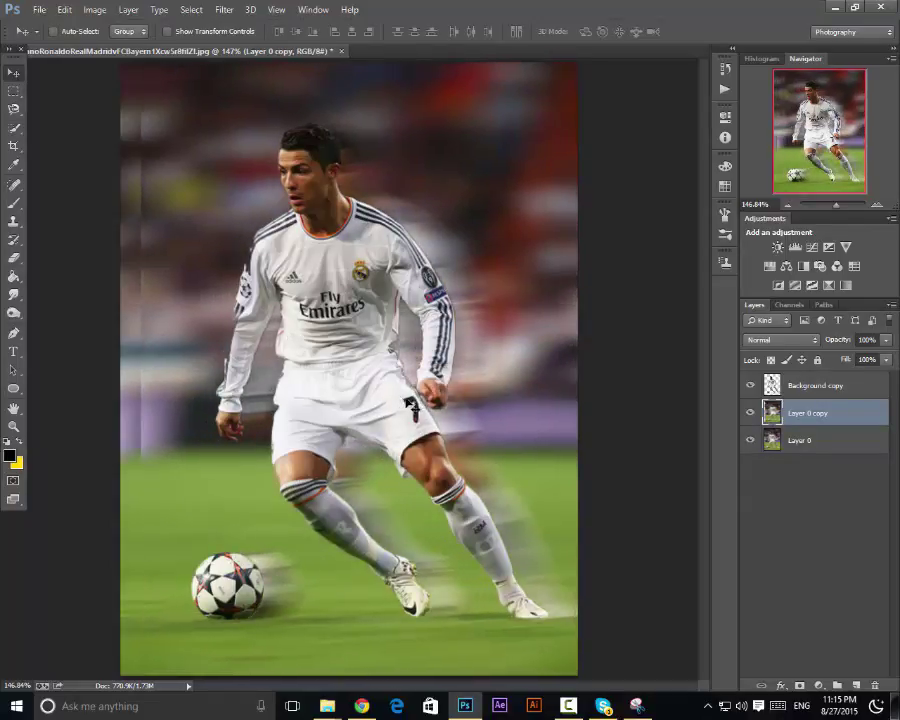
- Erase the hard vertical edge along the left side of the shifted background copy with a soft 57 px eraser
{"action": "left_click", "coordinate": [14, 257]}
{"action": "scroll", "coordinate": [150, 139], "scroll_direction": "down", "scroll_amount": 1}
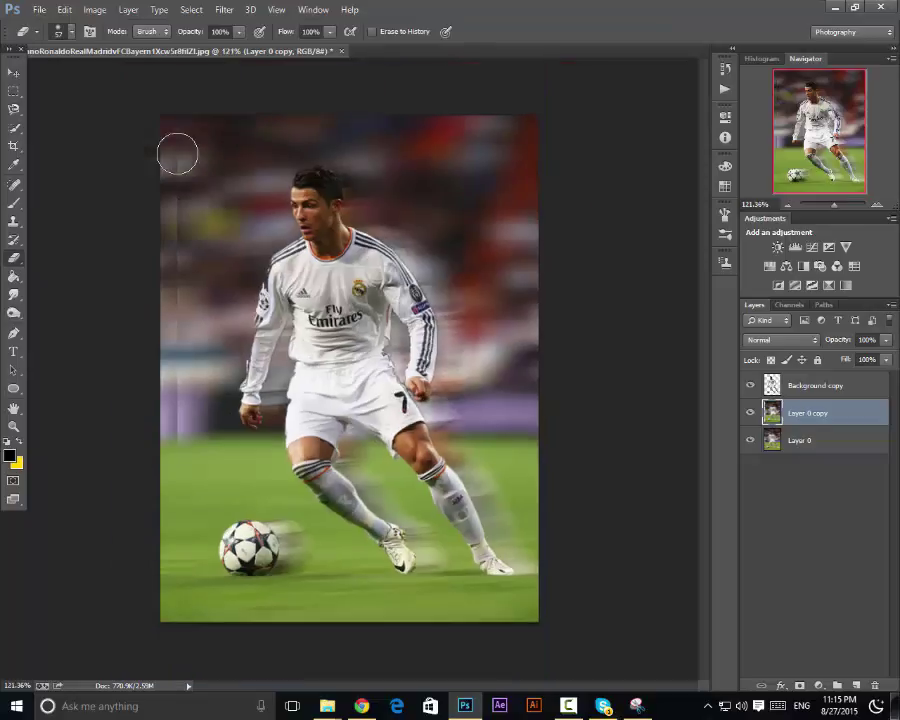
{"action": "scroll", "coordinate": [177, 152], "scroll_direction": "down", "scroll_amount": 1}
{"action": "scroll", "coordinate": [209, 197], "scroll_direction": "up", "scroll_amount": 1}
{"action": "right_click", "coordinate": [212, 216]}
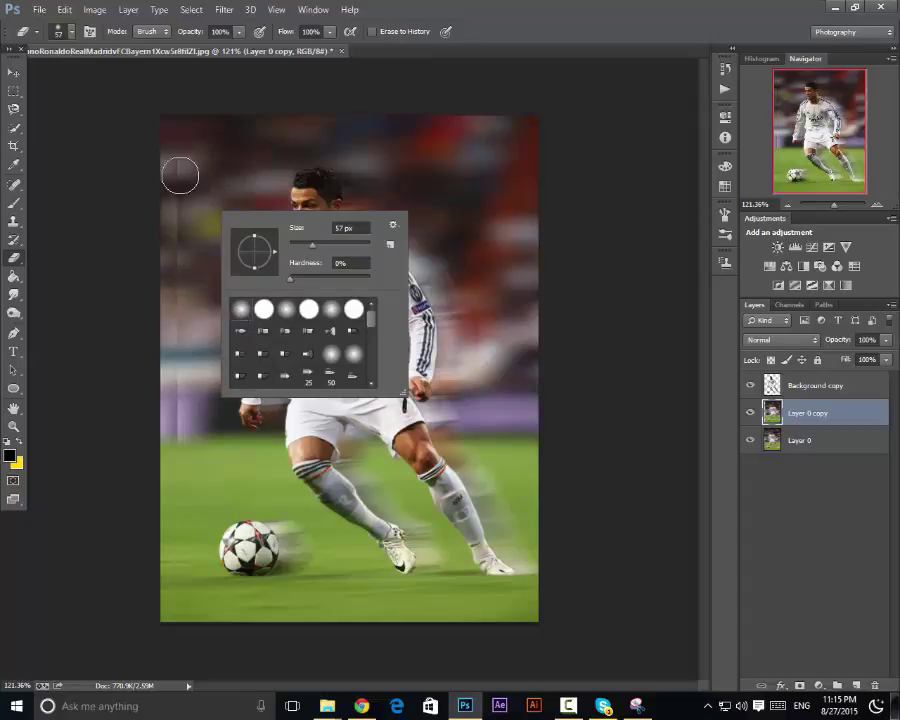
{"action": "left_click", "coordinate": [186, 113]}
{"action": "mouse_move", "coordinate": [174, 192]}
{"action": "left_mouse_down"}
{"action": "mouse_move", "coordinate": [166, 299]}
{"action": "mouse_move", "coordinate": [202, 243]}
{"action": "mouse_move", "coordinate": [169, 362]}
{"action": "mouse_move", "coordinate": [176, 437]}
{"action": "mouse_move", "coordinate": [161, 543]}
{"action": "mouse_move", "coordinate": [200, 601]}
{"action": "left_mouse_up"}
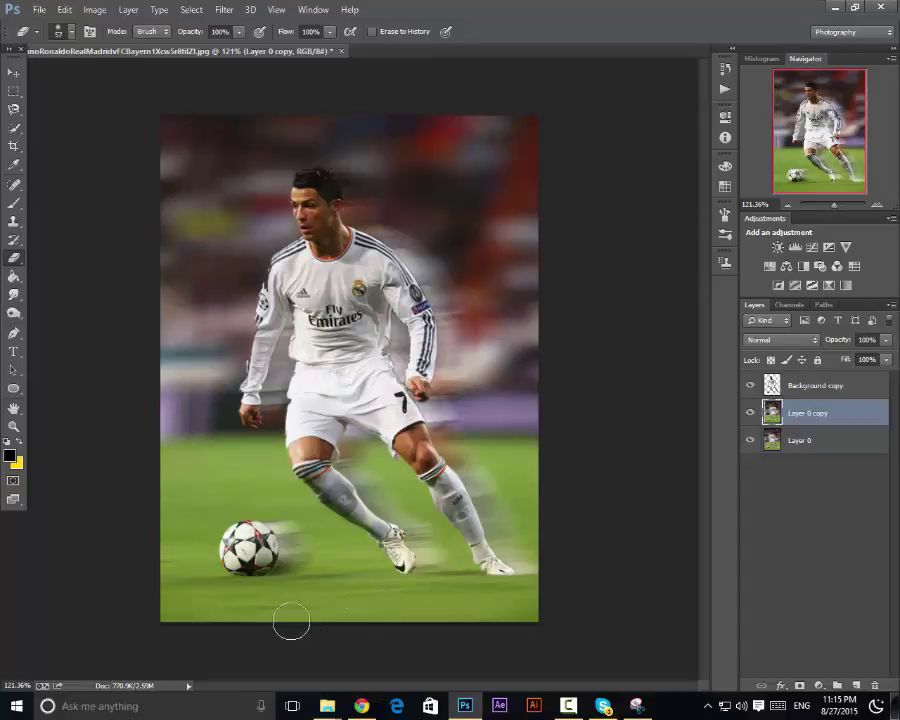
{"action": "left_click", "coordinate": [208, 555]}
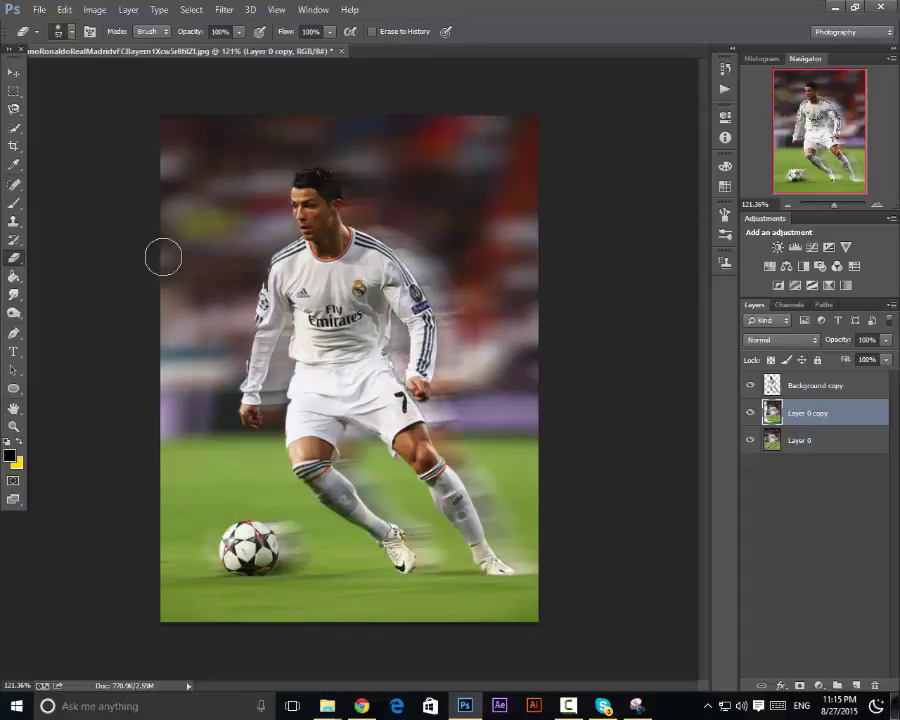
- Add a Curves adjustment above the player cutout and brighten the midtones with a point at input 119, output 156
{"action": "scroll", "coordinate": [157, 302], "scroll_direction": "down", "scroll_amount": 3}
{"action": "scroll", "coordinate": [161, 301], "scroll_direction": "up", "scroll_amount": 5}
{"action": "scroll", "coordinate": [182, 281], "scroll_direction": "down", "scroll_amount": 1}
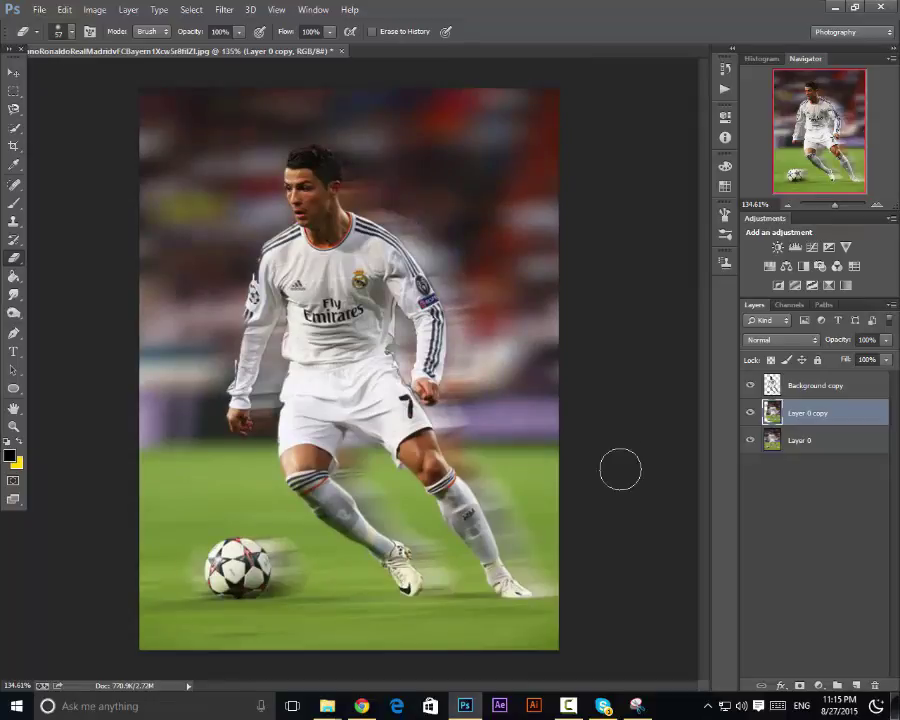
{"action": "key", "text": "alt+bracketright"}
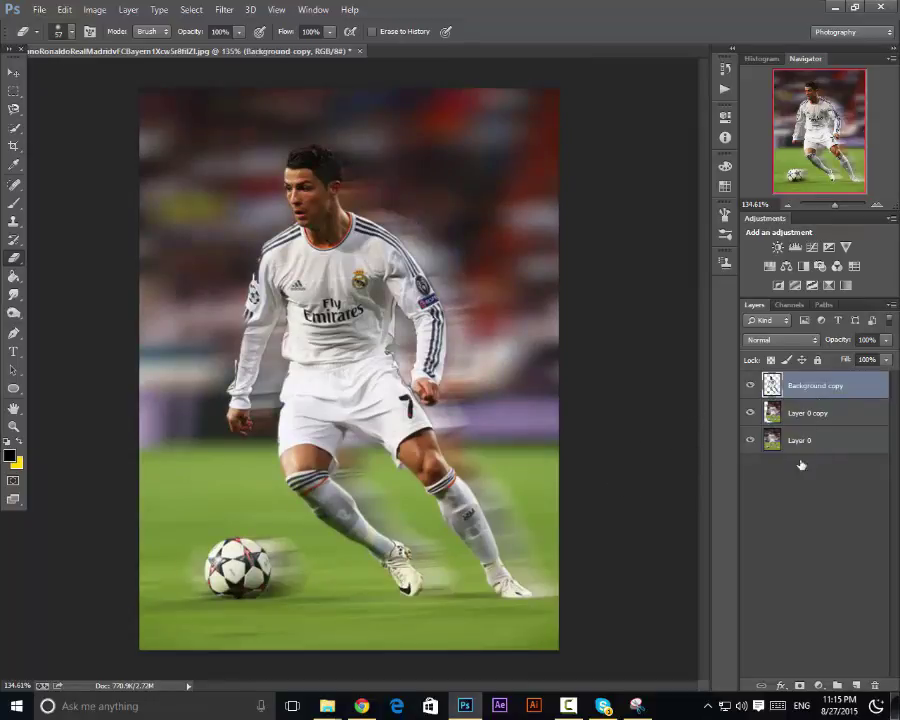
{"action": "left_click", "coordinate": [812, 248]}
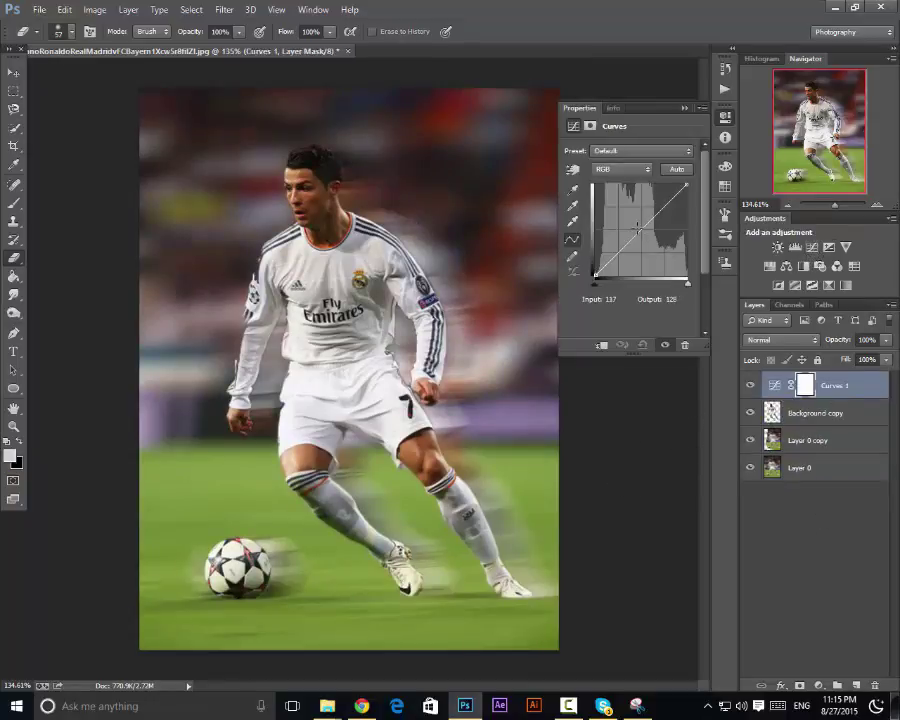
{"action": "left_click_drag", "start_coordinate": [637, 230], "coordinate": [638, 217]}
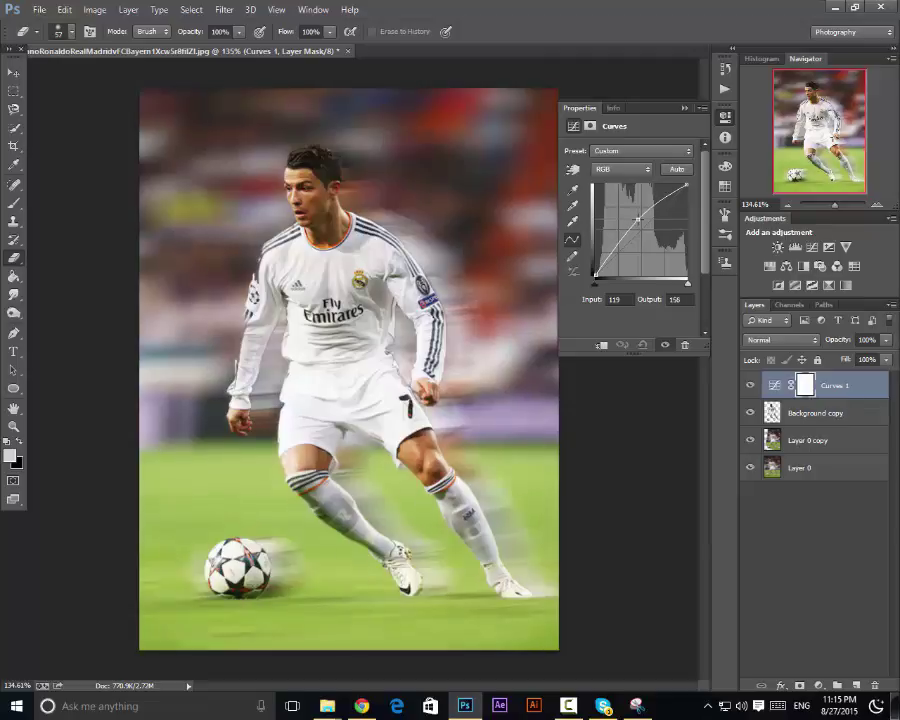
{"action": "left_click", "coordinate": [685, 107]}
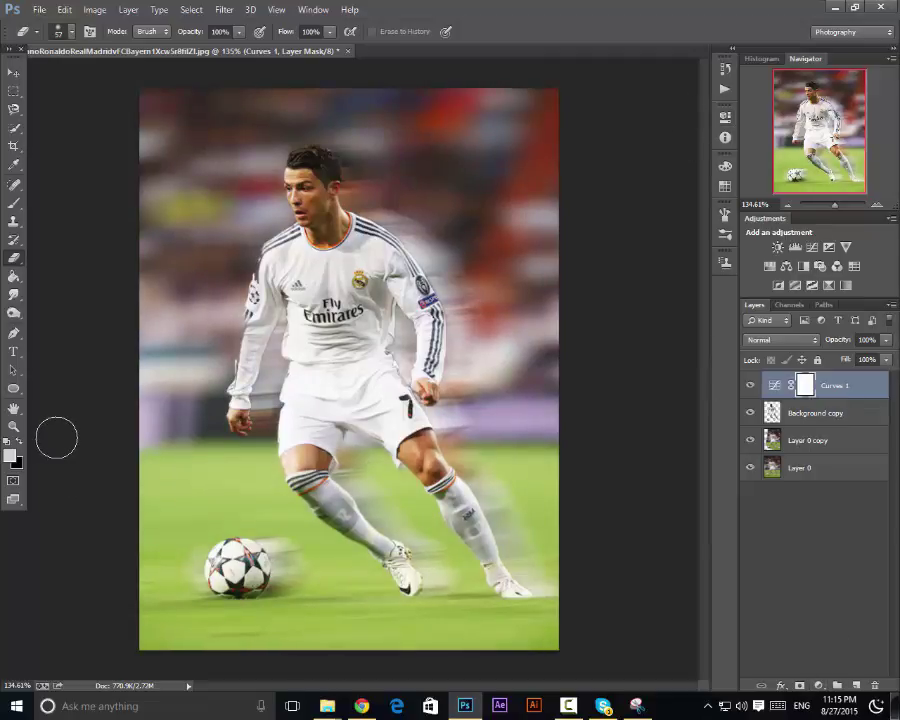
- Add a new empty layer above the Curves adjustment and swap the colours so that yellow is the foreground
{"action": "scroll", "coordinate": [93, 421], "scroll_direction": "down", "scroll_amount": 1}
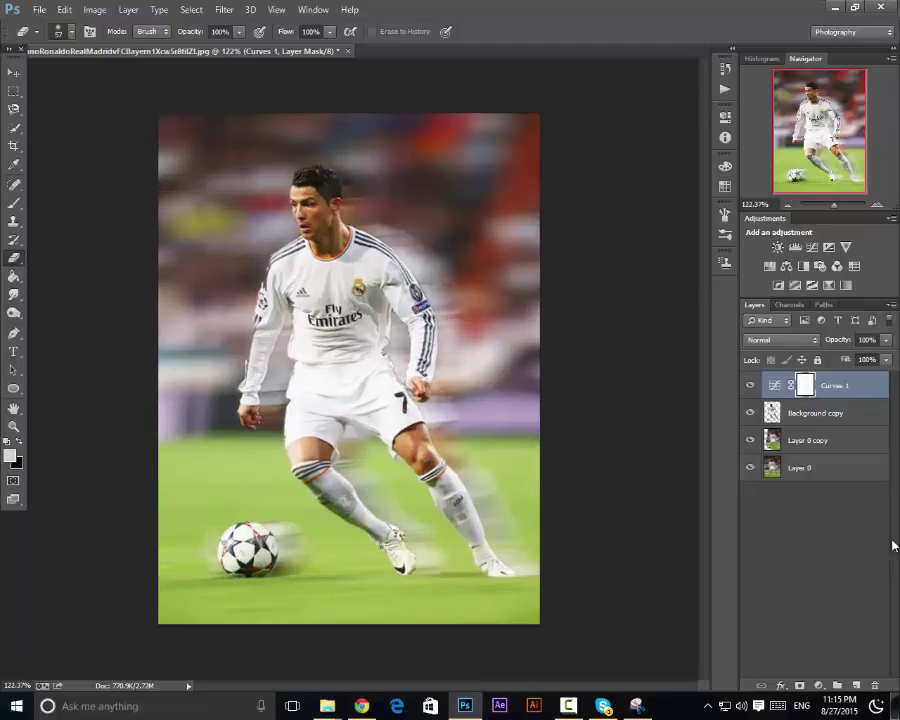
{"action": "left_click", "coordinate": [855, 685]}
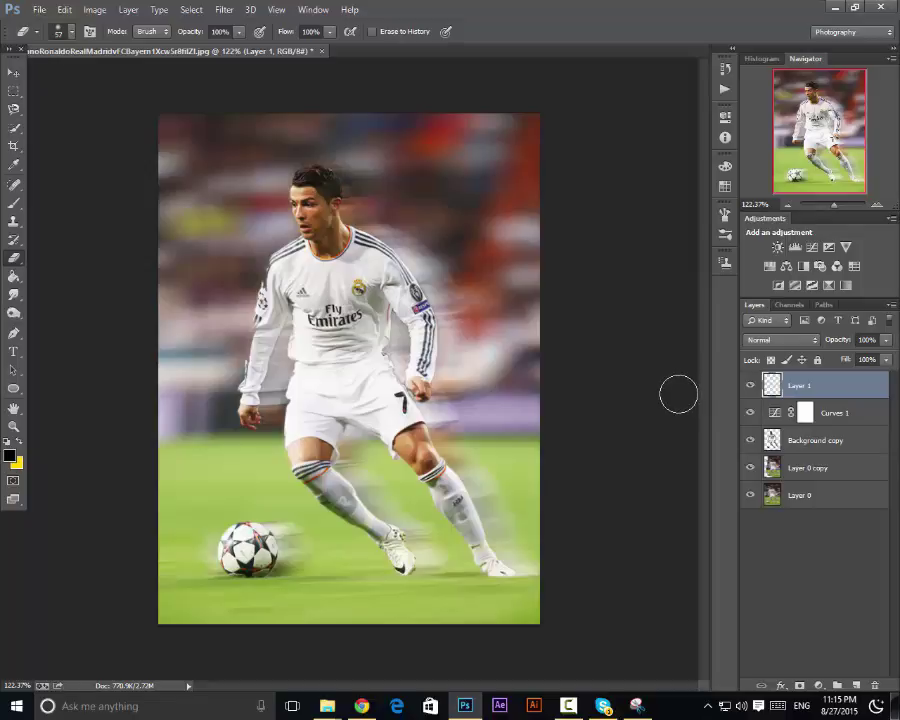
{"action": "scroll", "coordinate": [250, 288], "scroll_direction": "down", "scroll_amount": 1}
{"action": "scroll", "coordinate": [250, 288], "scroll_direction": "up", "scroll_amount": 1}
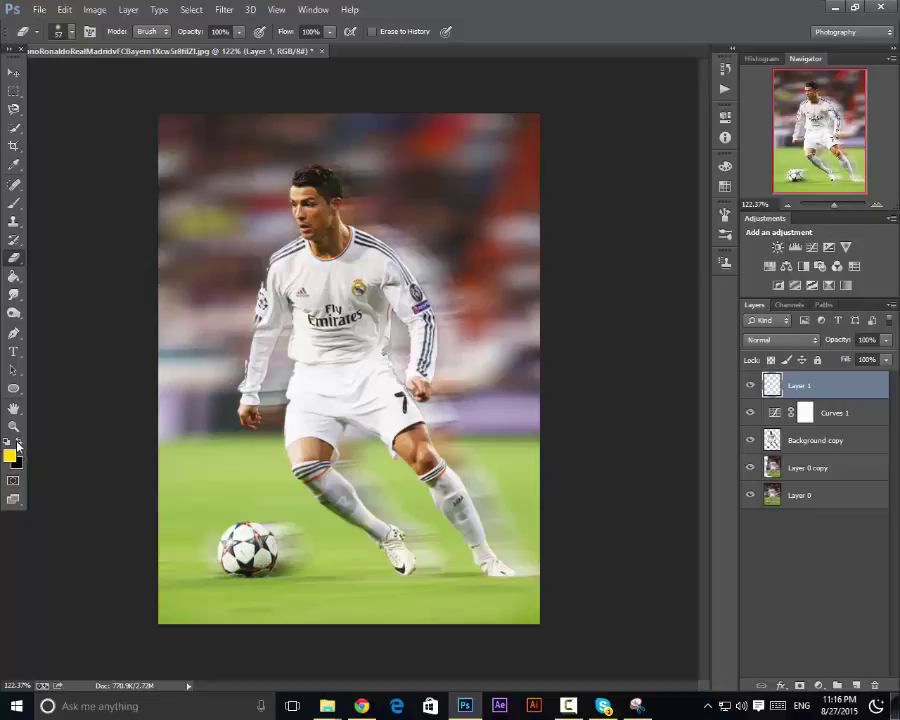
{"action": "left_click", "coordinate": [821, 687]}
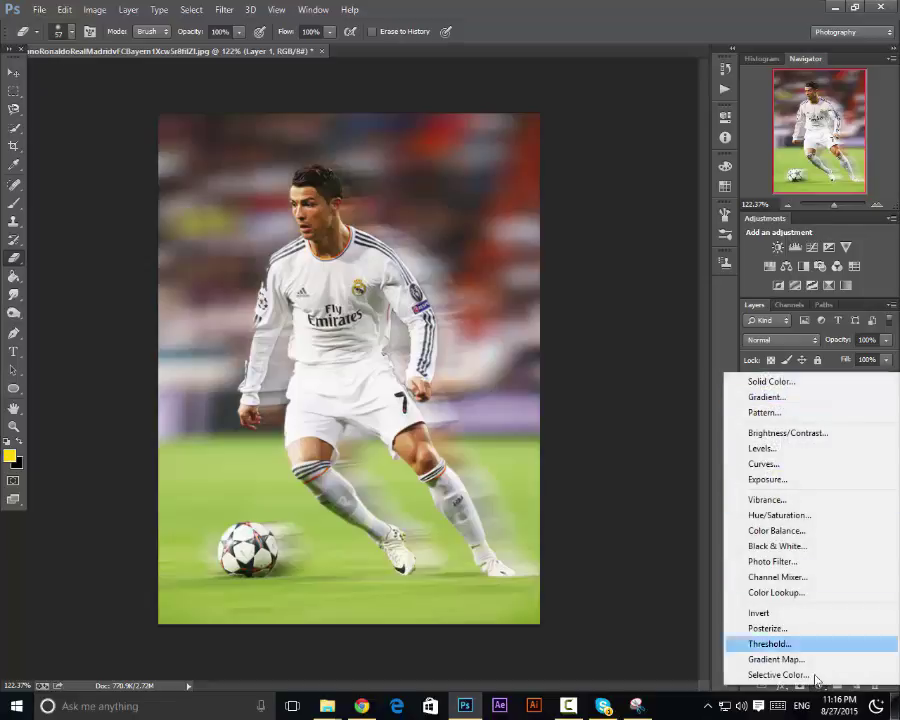
{"action": "left_click", "coordinate": [821, 690]}
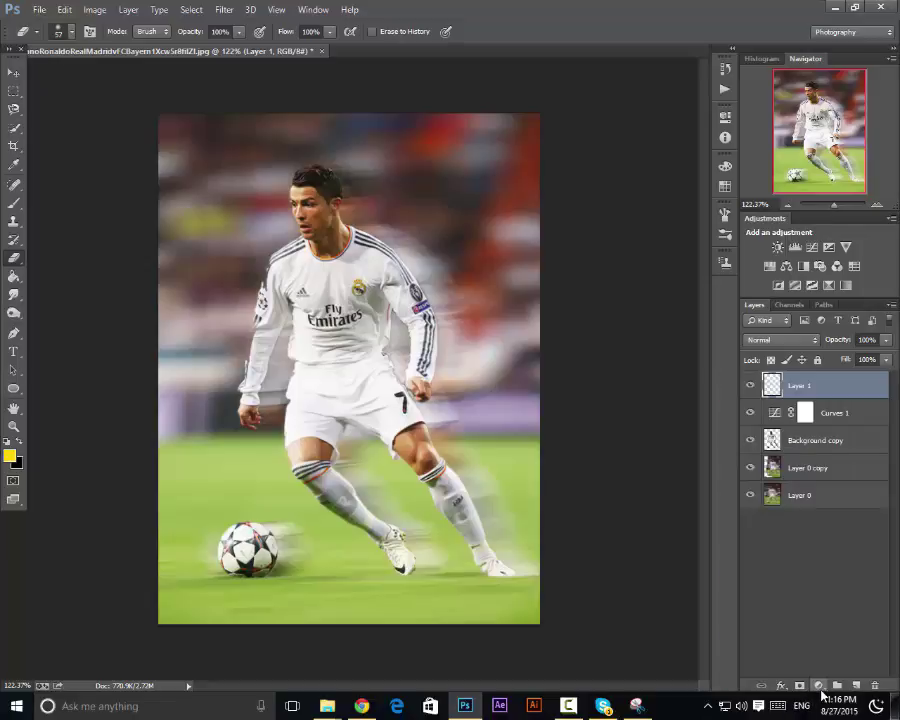
{"action": "left_click", "coordinate": [10, 456]}
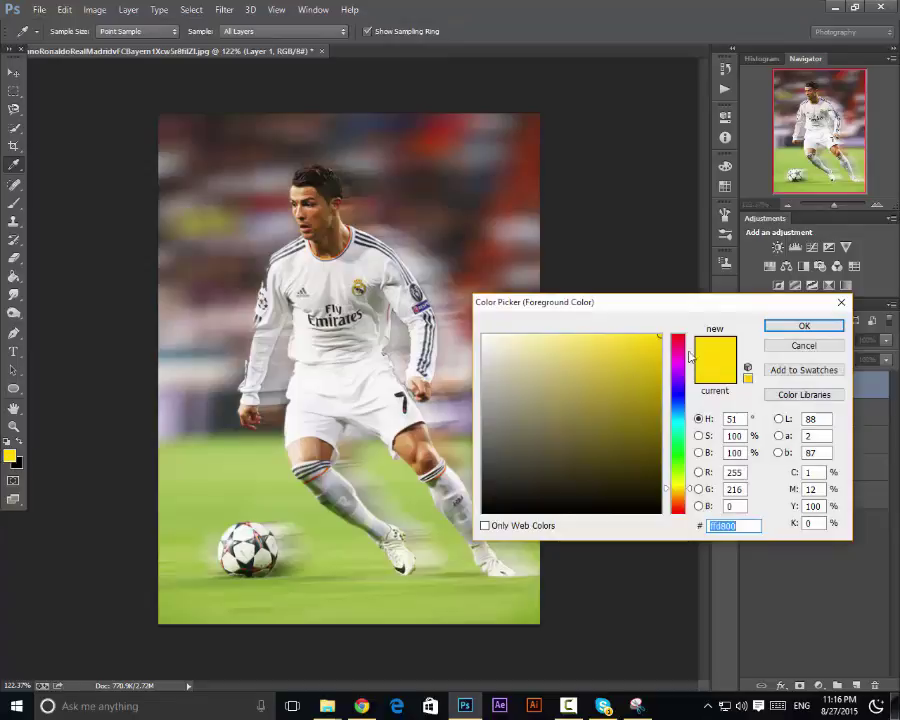
{"action": "left_click", "coordinate": [804, 345]}
{"action": "key", "text": "e"}
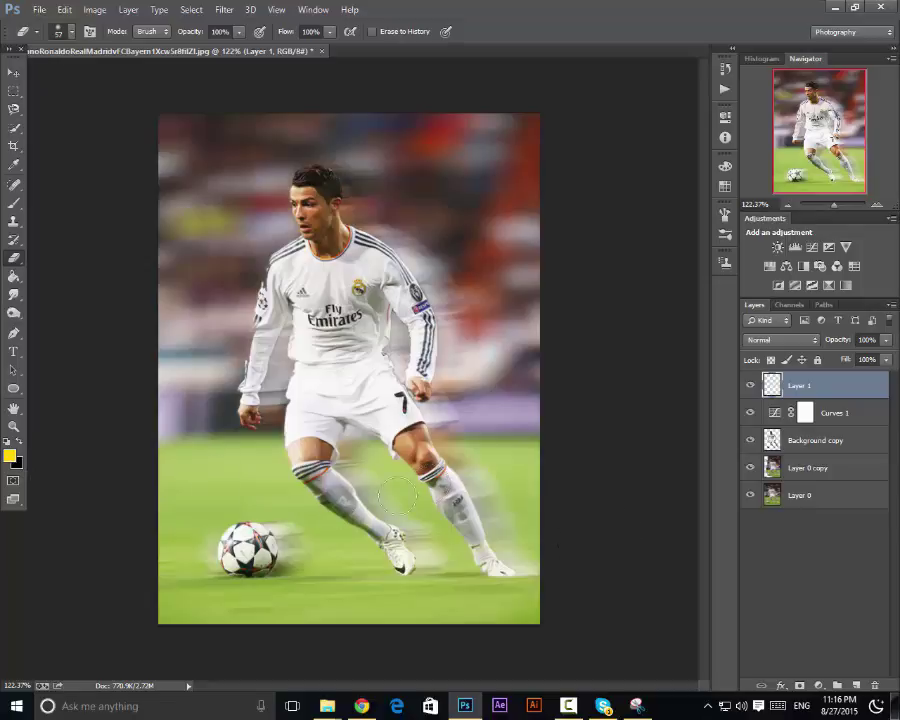
- Set the background colour to a dark grey
{"action": "left_click", "coordinate": [16, 461]}
{"action": "left_click_drag", "start_coordinate": [501, 485], "coordinate": [469, 462]}
{"action": "key", "text": "Return"}
- Add a linear Gradient Fill using the Foreground to Background preset, yellow to dark grey, with angle 90° and scale 100%
{"action": "left_click", "coordinate": [819, 686]}
{"action": "left_click", "coordinate": [781, 393]}
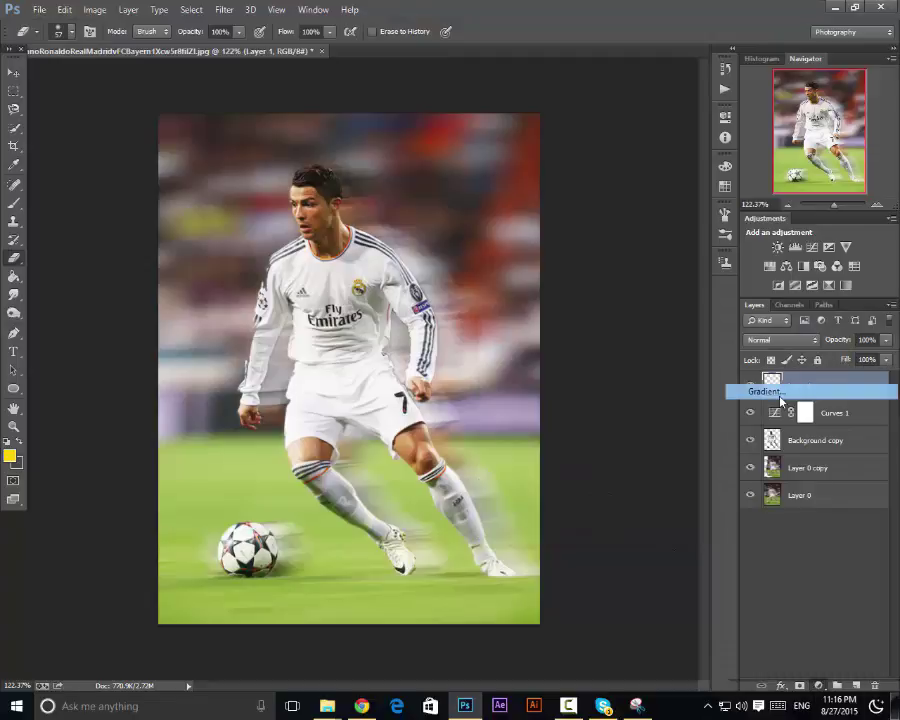
{"action": "left_click_drag", "start_coordinate": [331, 121], "coordinate": [650, 118]}
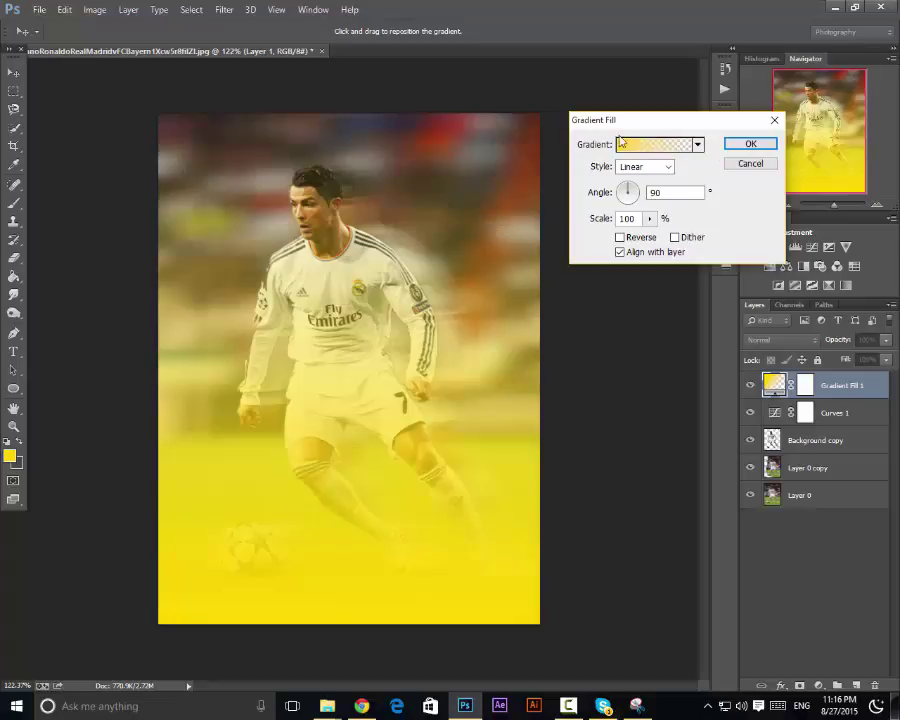
{"action": "left_click", "coordinate": [622, 144]}
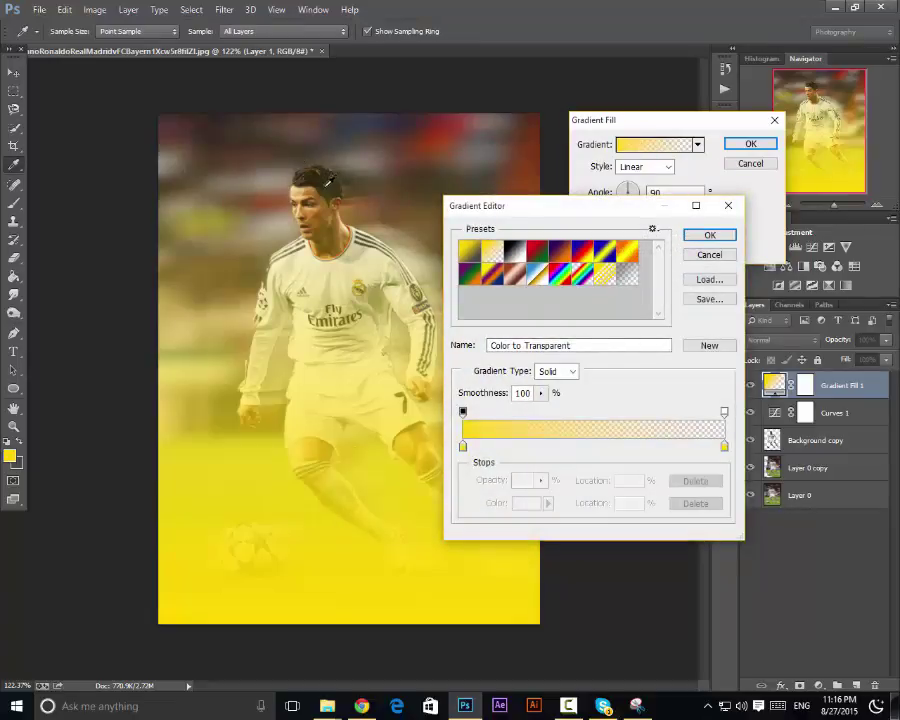
{"action": "left_click", "coordinate": [471, 254]}
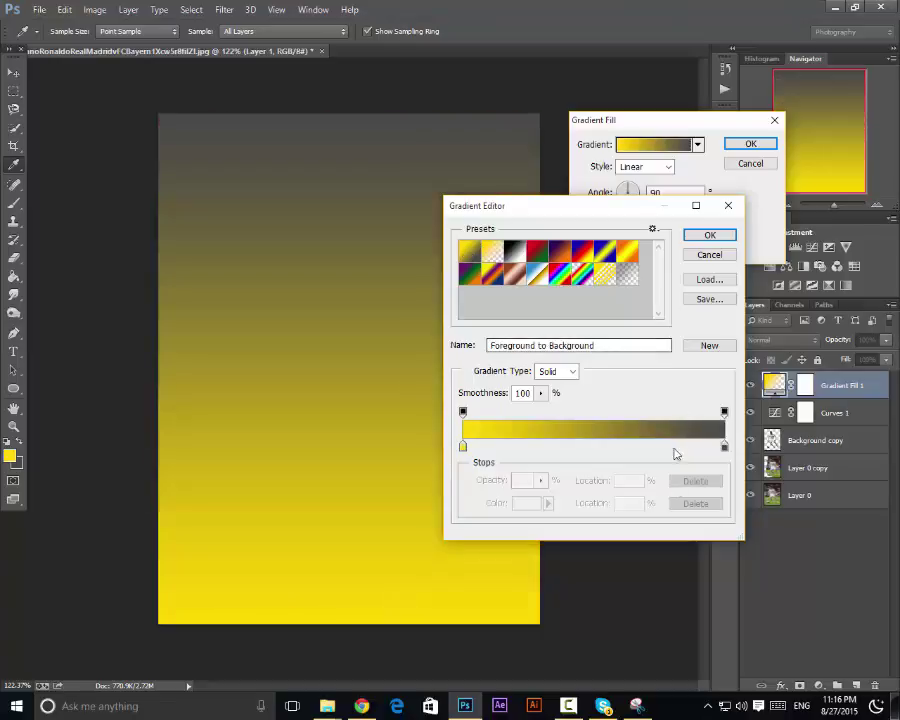
{"action": "left_click", "coordinate": [706, 237]}
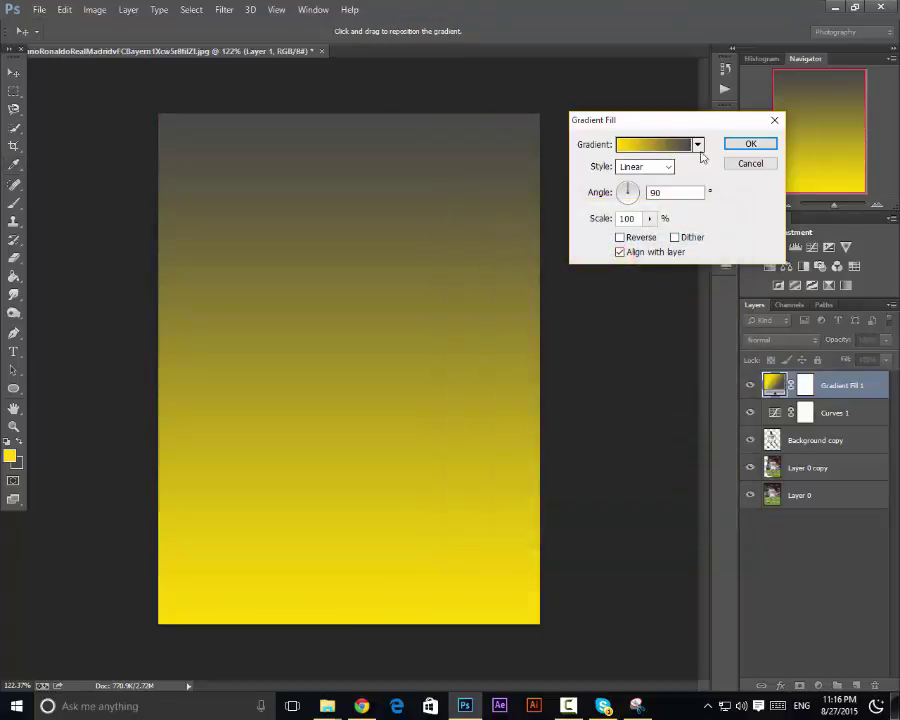
{"action": "left_click", "coordinate": [754, 148]}
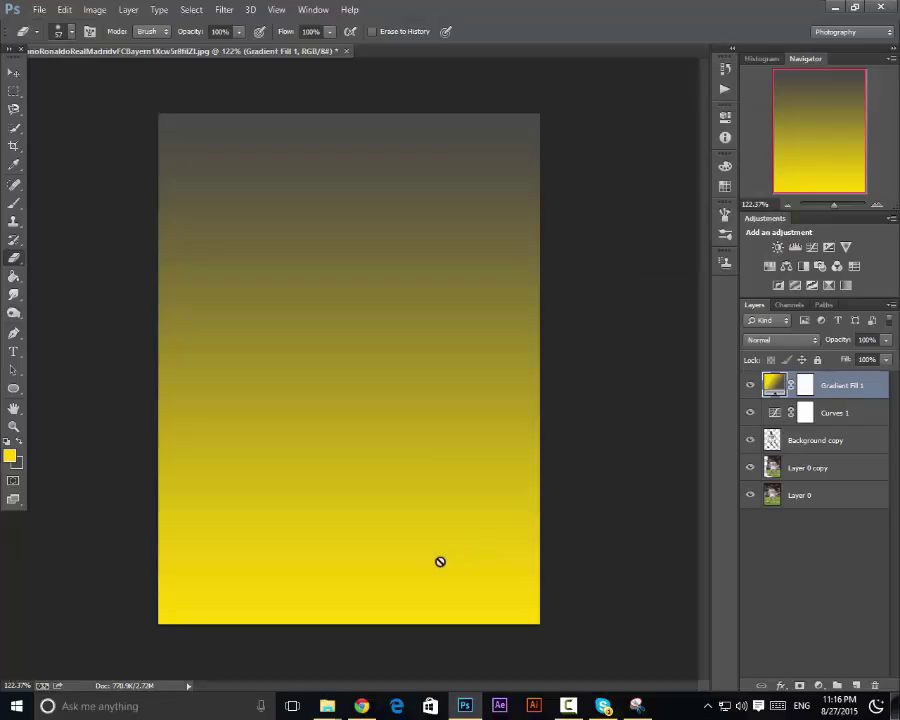
- Rasterize the yellow-to-grey gradient fill layer
{"action": "right_click", "coordinate": [871, 384]}
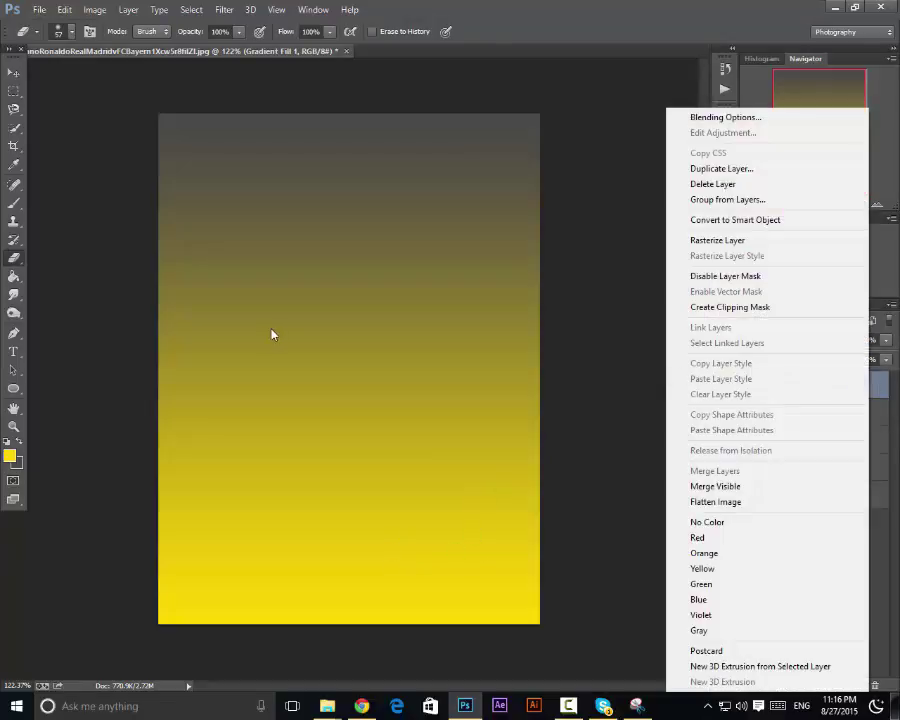
{"action": "left_click", "coordinate": [295, 344]}
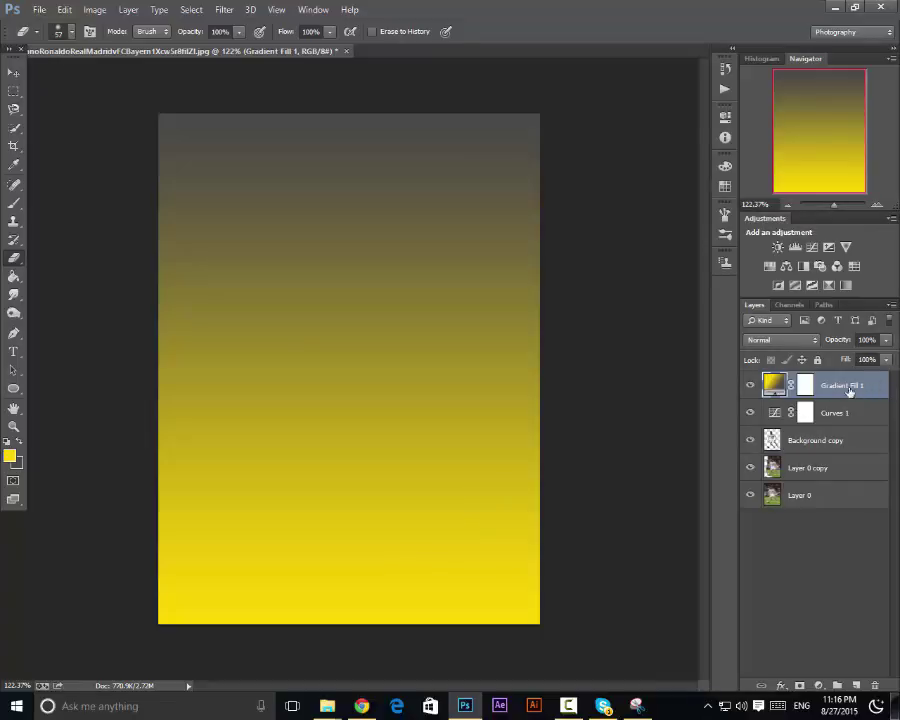
{"action": "right_click", "coordinate": [857, 393]}
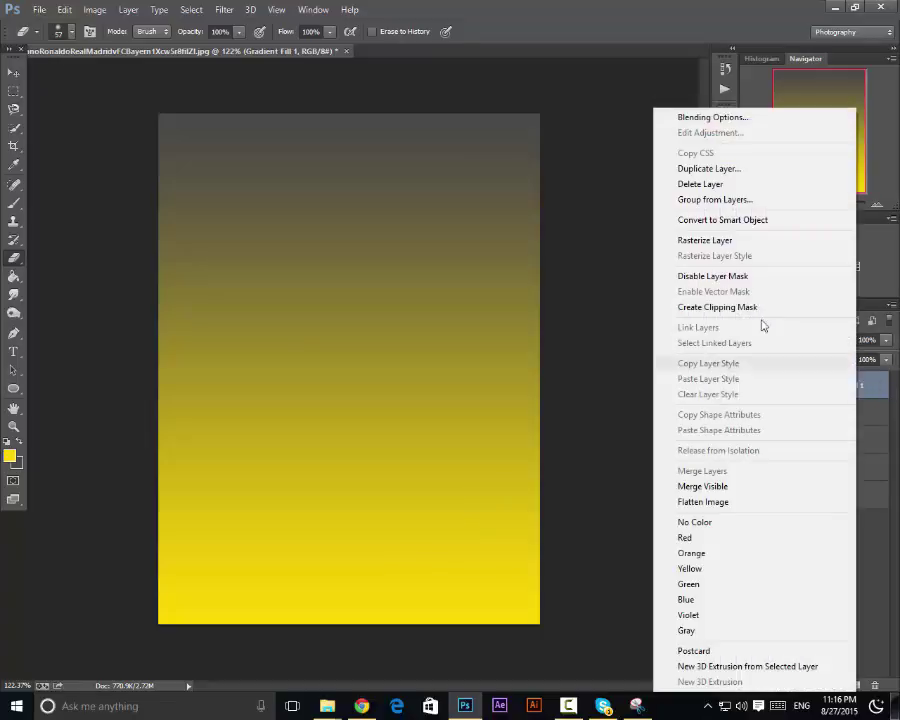
{"action": "left_click", "coordinate": [717, 240]}
{"action": "scroll", "coordinate": [300, 317], "scroll_direction": "down", "scroll_amount": 2}
{"action": "scroll", "coordinate": [303, 316], "scroll_direction": "up", "scroll_amount": 3}
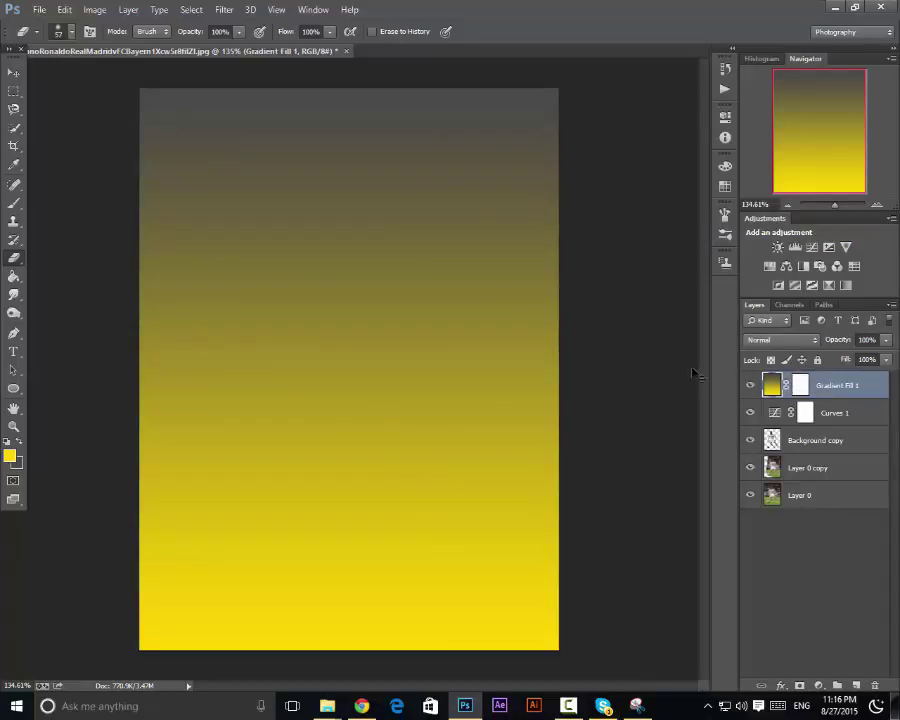
- Flip the yellow-to-grey gradient layer vertically so that yellow is at the top of the image
{"action": "key", "text": "ctrl+t"}
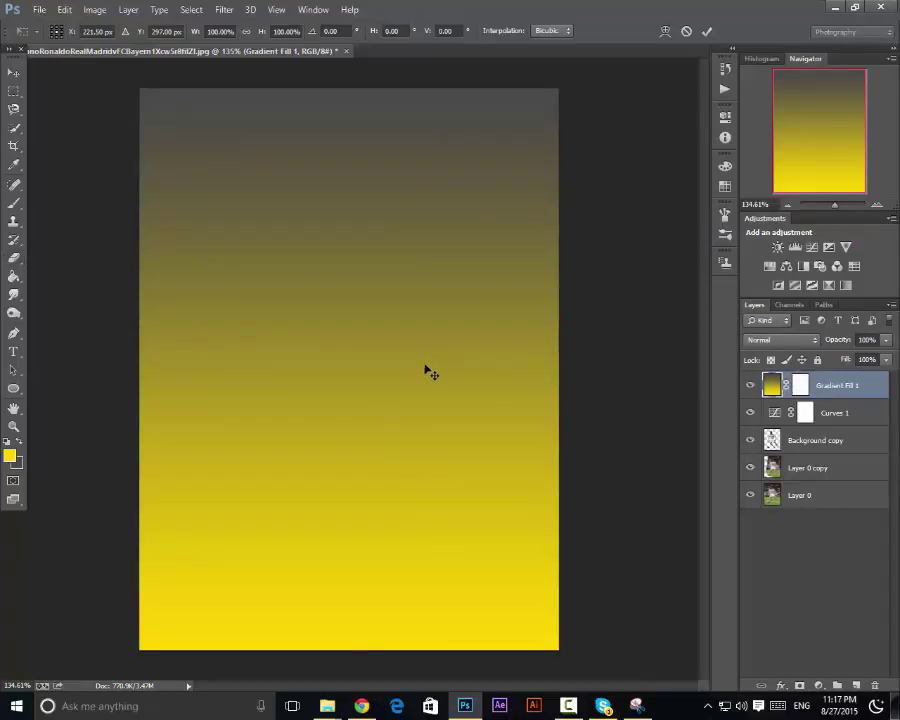
{"action": "scroll", "coordinate": [374, 367], "scroll_direction": "down", "scroll_amount": 1}
{"action": "right_click", "coordinate": [376, 366]}
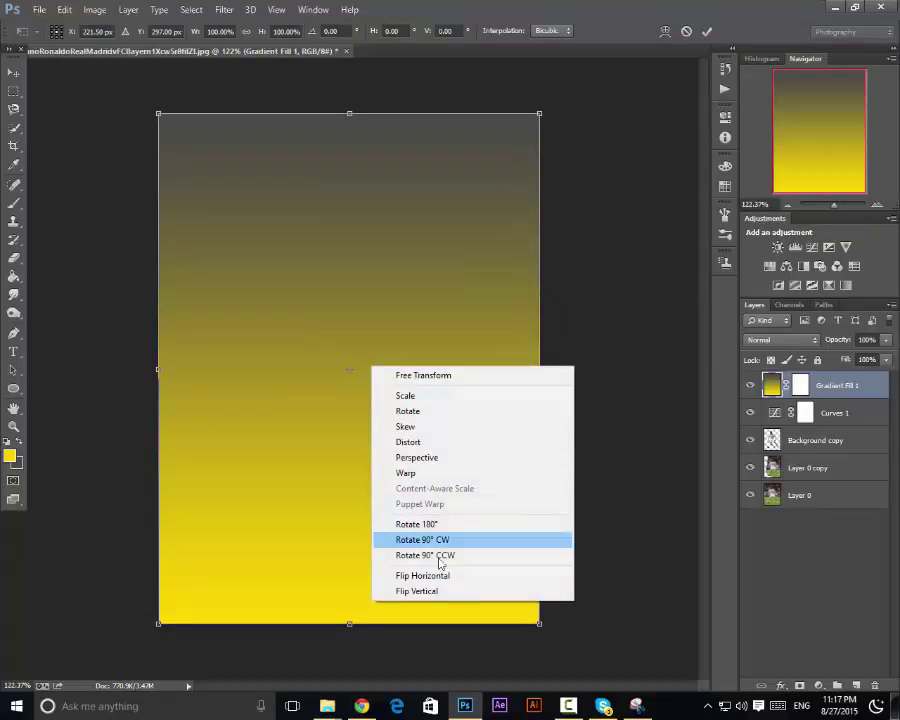
{"action": "left_click", "coordinate": [437, 589]}
{"action": "key", "text": "Return"}
{"action": "key", "text": "e"}
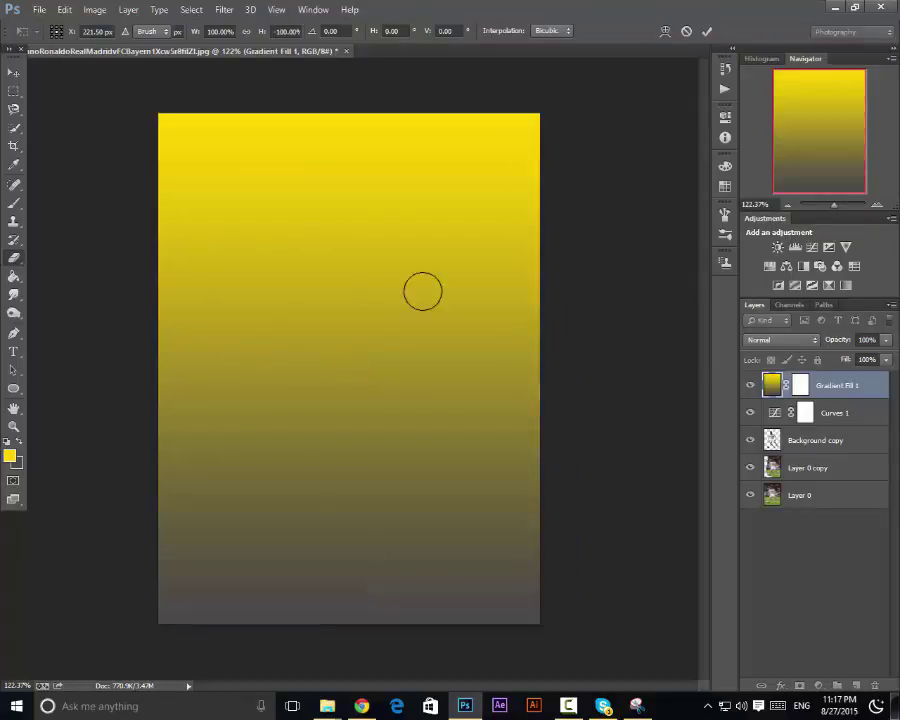
- Set the gradient layer's blend mode to Pin Light and its fill to 54%
{"action": "left_click", "coordinate": [776, 342]}
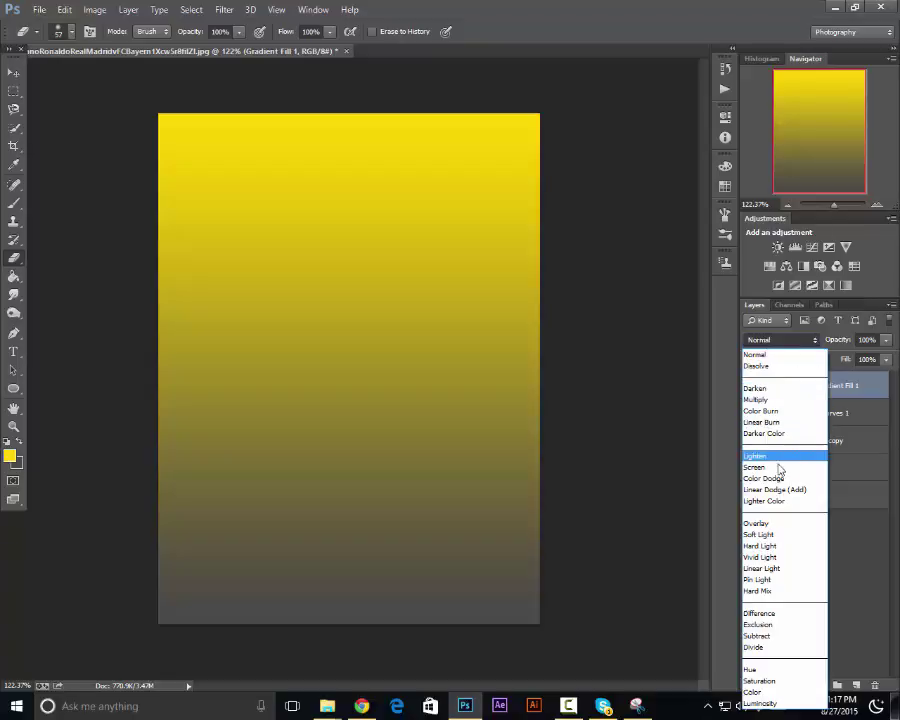
{"action": "left_click", "coordinate": [778, 579]}
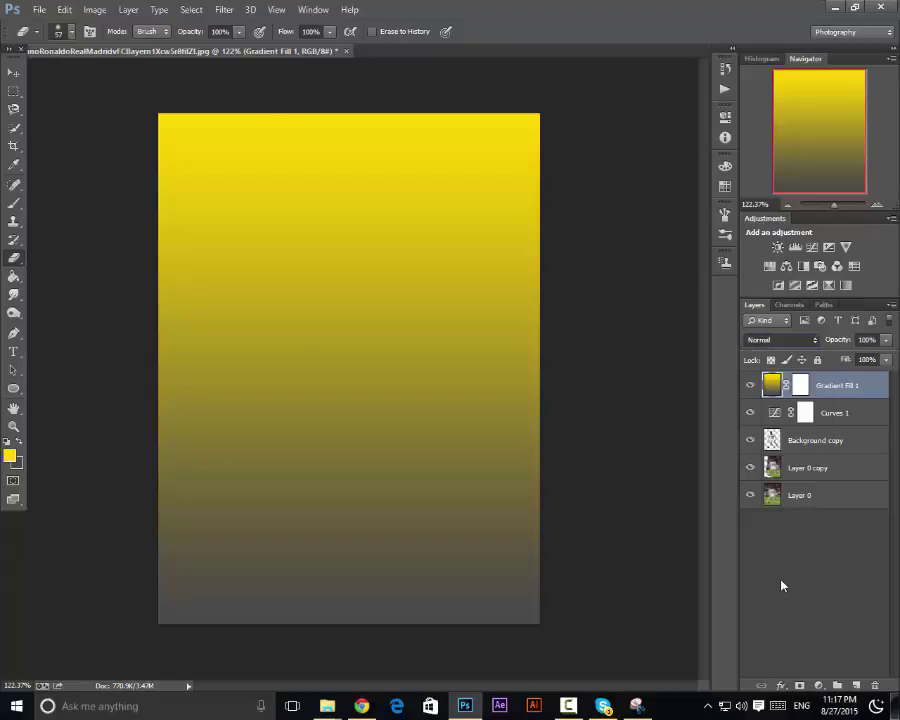
{"action": "left_click_drag", "start_coordinate": [852, 360], "coordinate": [846, 362]}
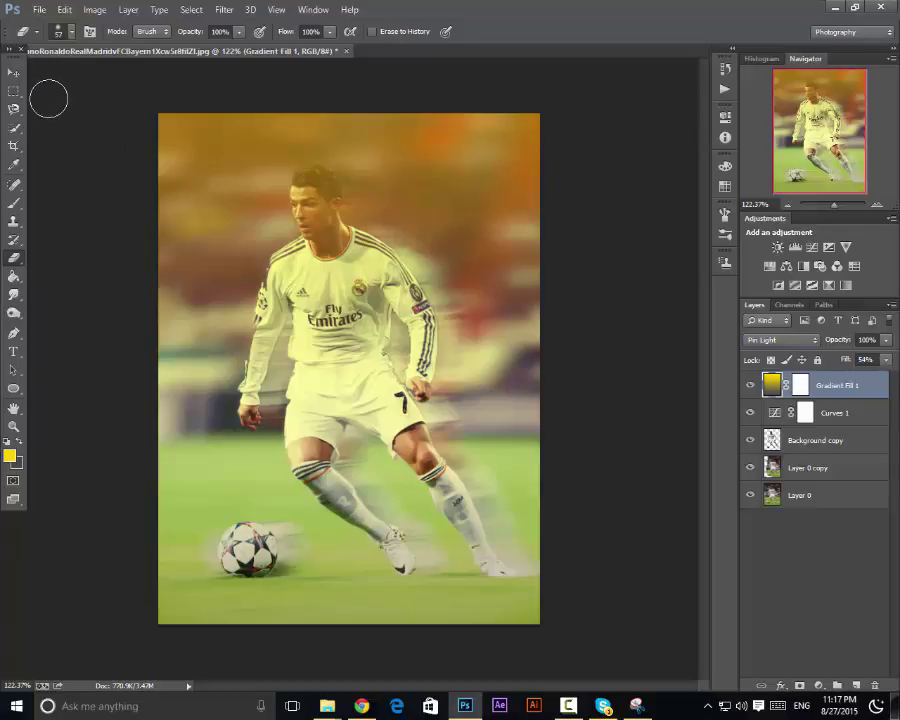
- Merge all layers, from Layer 0 up to Gradient Fill 1, into a single layer
{"action": "left_click", "coordinate": [13, 72]}
{"action": "scroll", "coordinate": [85, 120], "scroll_direction": "down", "scroll_amount": 1}
{"action": "scroll", "coordinate": [84, 110], "scroll_direction": "up", "scroll_amount": 1}
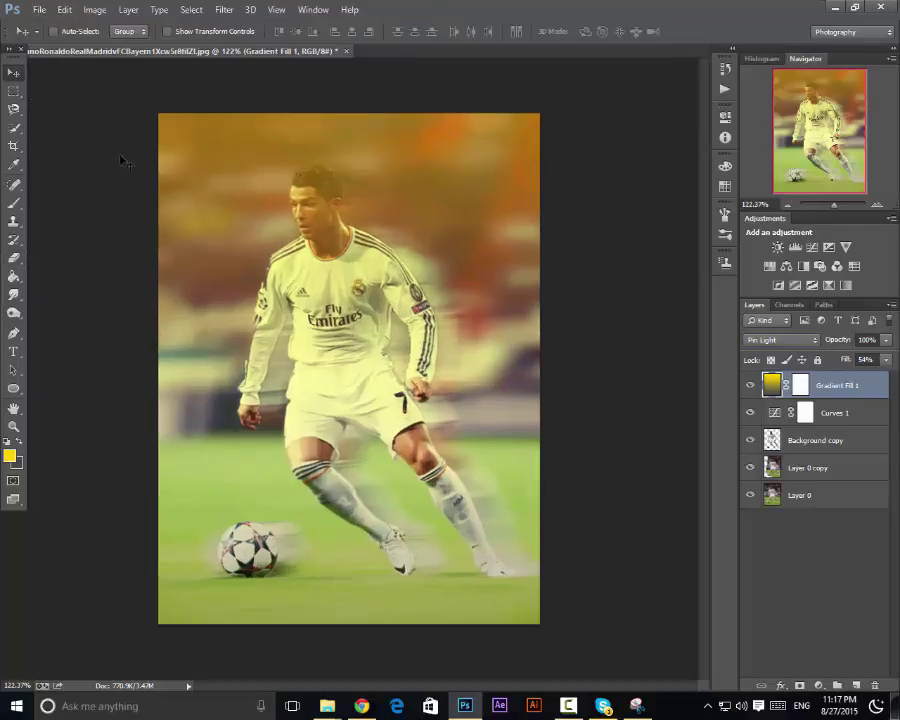
{"action": "scroll", "coordinate": [222, 208], "scroll_direction": "down", "scroll_amount": 1}
{"action": "scroll", "coordinate": [222, 212], "scroll_direction": "up", "scroll_amount": 1}
{"action": "left_click", "coordinate": [824, 499]}
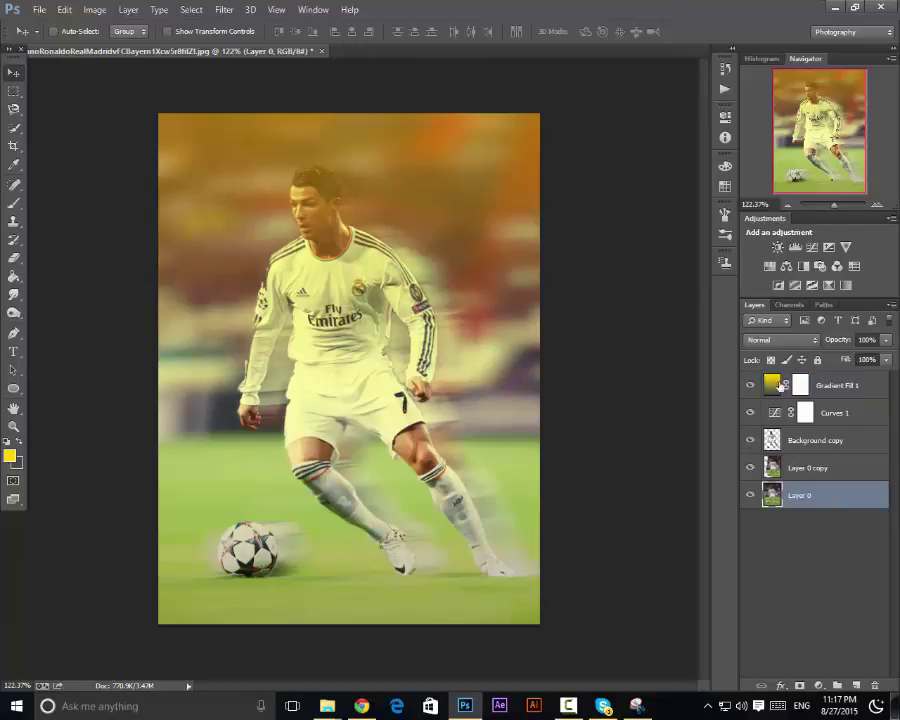
{"action": "left_click", "coordinate": [866, 390], "text": "shift"}
{"action": "right_click", "coordinate": [864, 390]}
{"action": "left_click", "coordinate": [736, 472]}
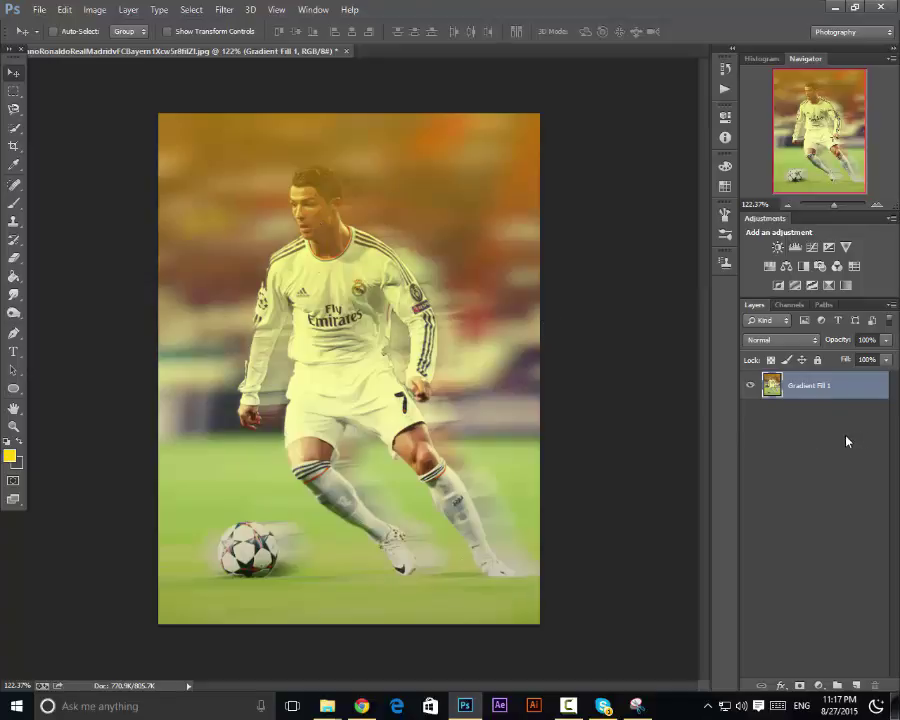
{"action": "left_click", "coordinate": [224, 9]}
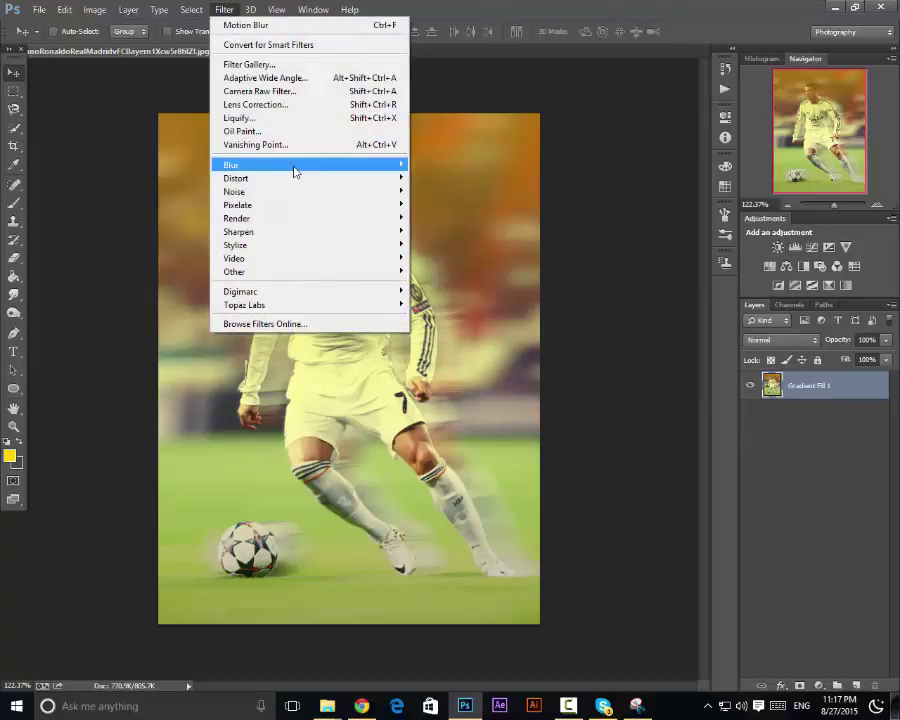
{"action": "mouse_move", "coordinate": [294, 165]}
{"action": "left_click", "coordinate": [472, 168]}
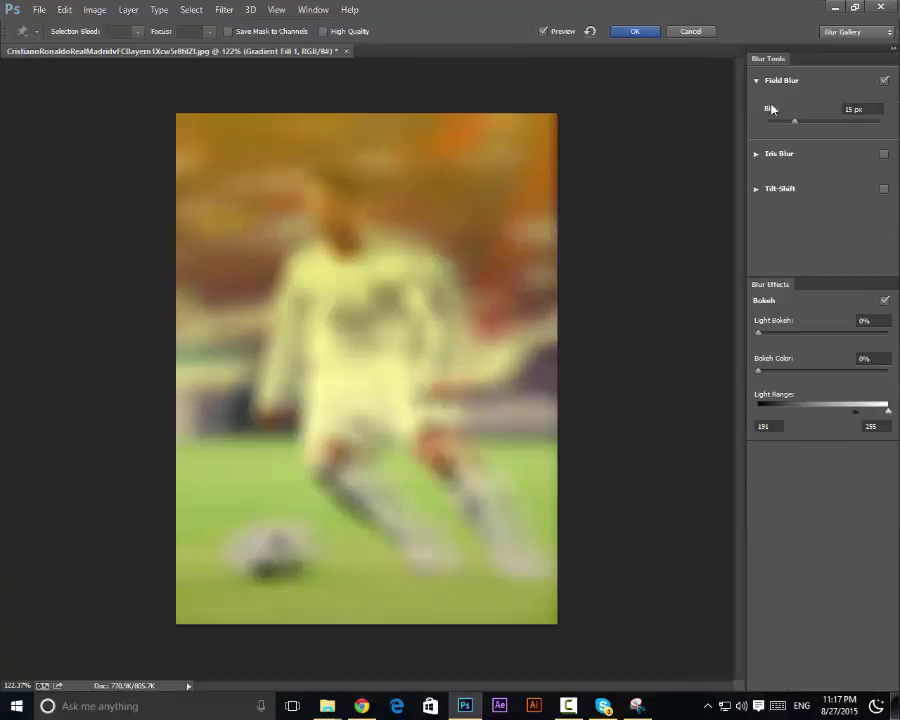
{"action": "left_click_drag", "start_coordinate": [794, 122], "coordinate": [793, 128]}
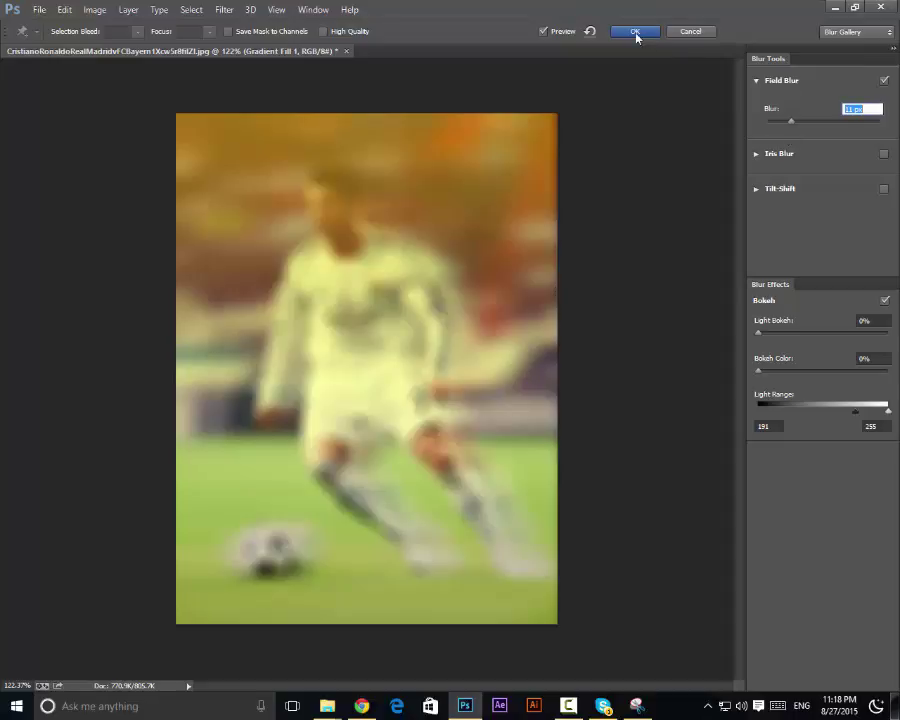
{"action": "left_click", "coordinate": [704, 36]}
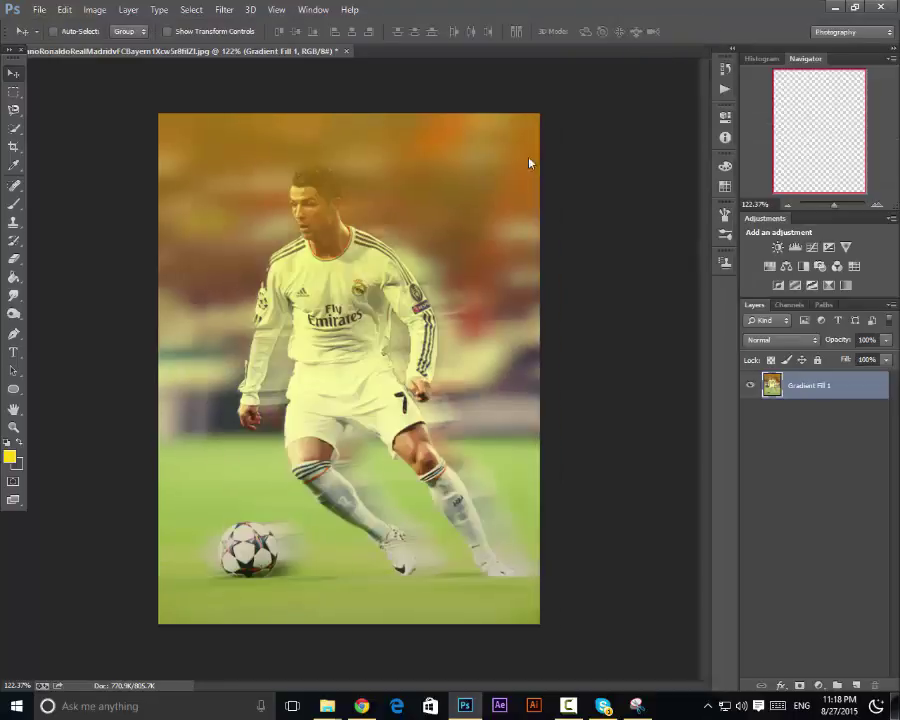
- Examine the merged image of the footballer and ball, both as a whole and close up
{"action": "scroll", "coordinate": [434, 237], "scroll_direction": "up", "scroll_amount": 1}
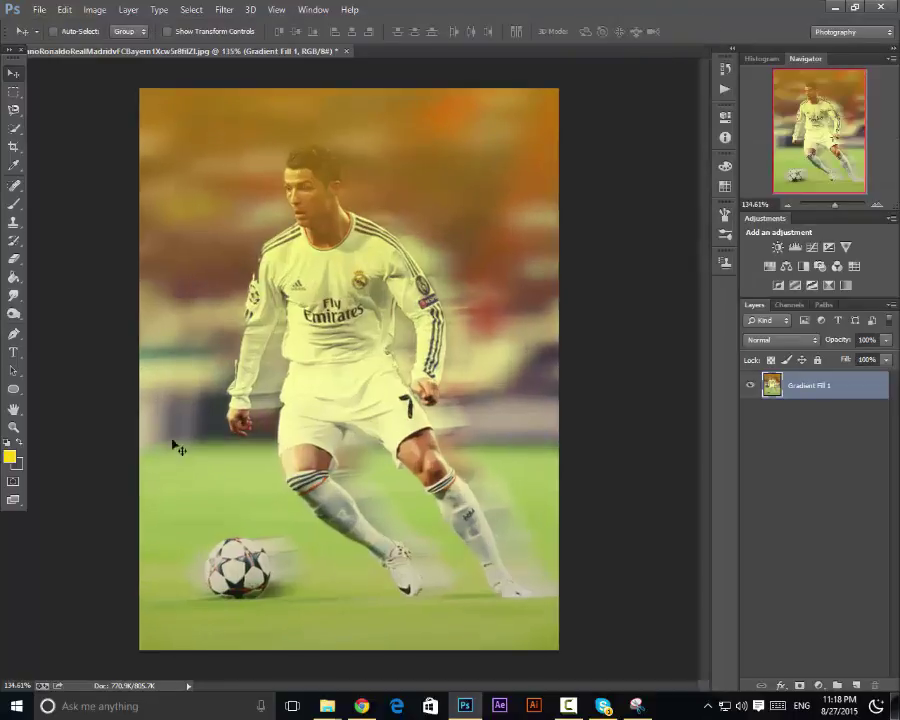
{"action": "scroll", "coordinate": [253, 191], "scroll_direction": "down", "scroll_amount": 1}
{"action": "scroll", "coordinate": [251, 199], "scroll_direction": "up", "scroll_amount": 2}
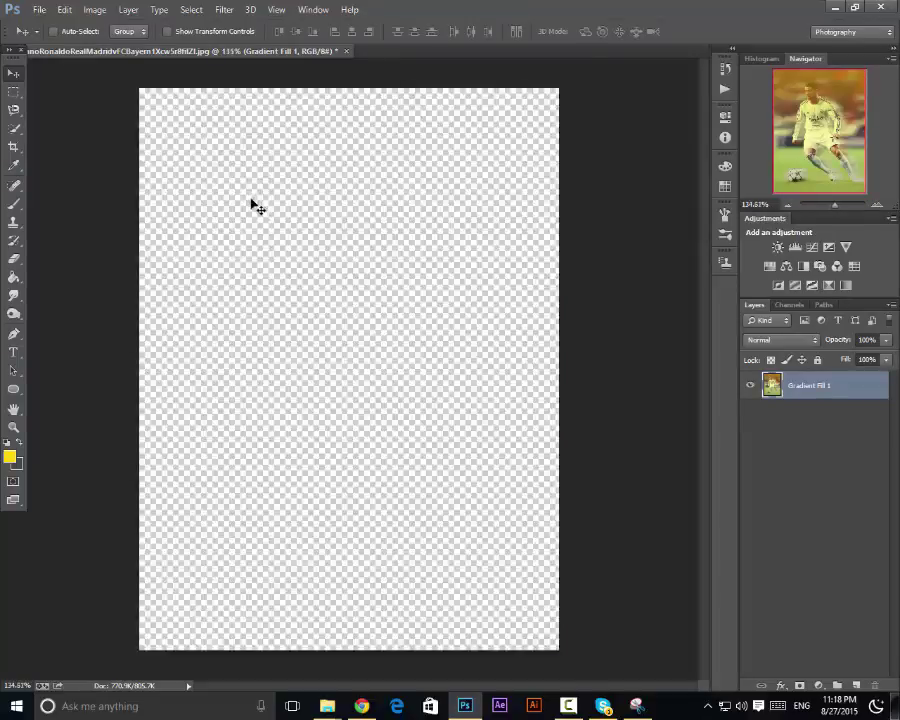
{"action": "scroll", "coordinate": [254, 195], "scroll_direction": "down", "scroll_amount": 1}
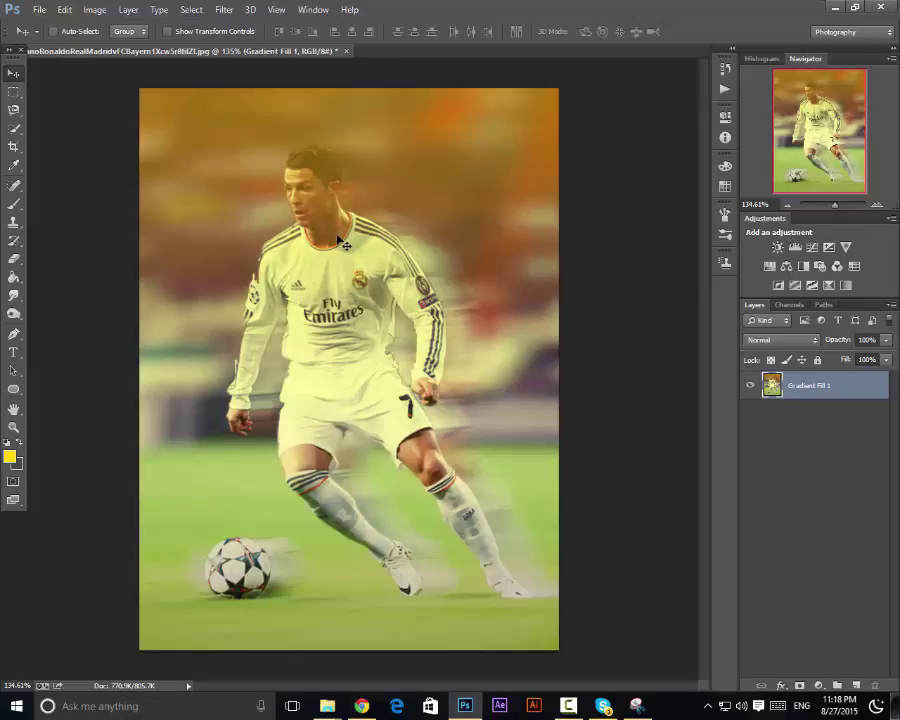
{"action": "scroll", "coordinate": [338, 241], "scroll_direction": "down", "scroll_amount": 2}
{"action": "scroll", "coordinate": [338, 241], "scroll_direction": "up", "scroll_amount": 4}
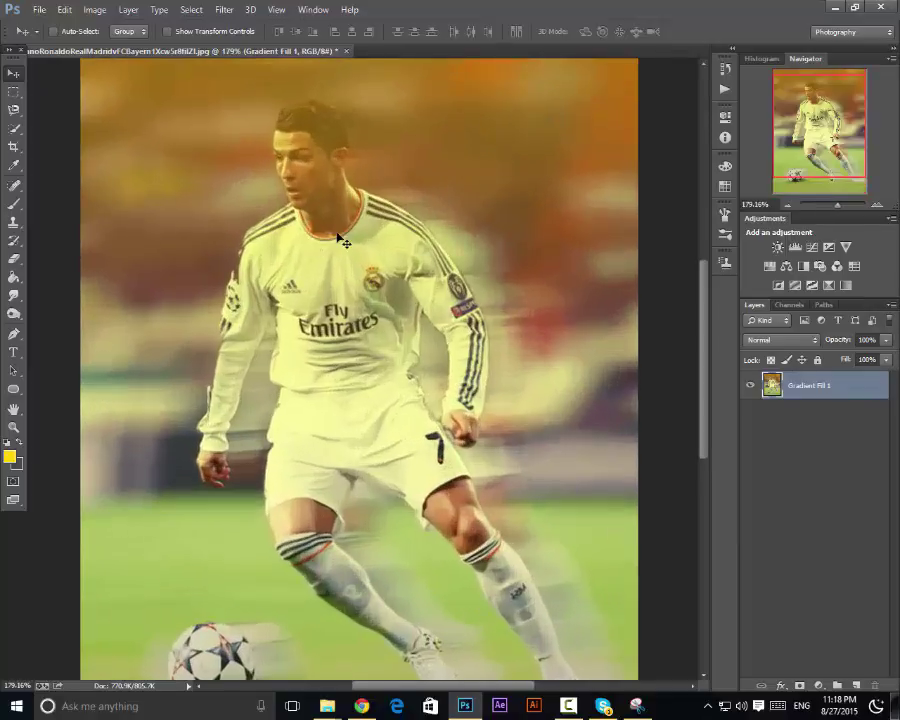
{"action": "scroll", "coordinate": [338, 241], "scroll_direction": "down", "scroll_amount": 2}
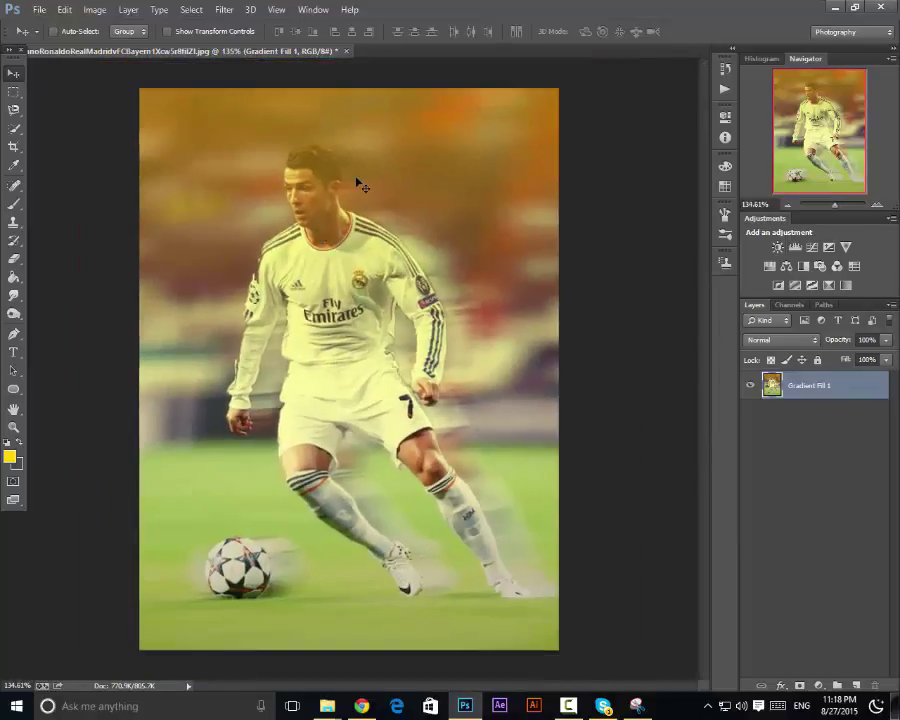
{"action": "scroll", "coordinate": [328, 198], "scroll_direction": "down", "scroll_amount": 1}
{"action": "scroll", "coordinate": [328, 197], "scroll_direction": "up", "scroll_amount": 1}
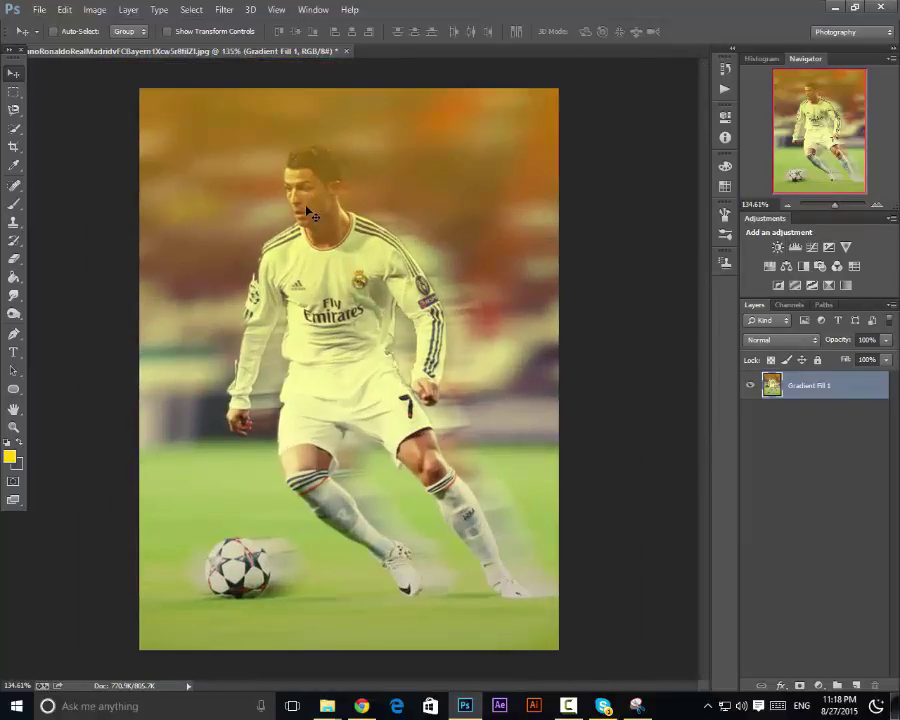